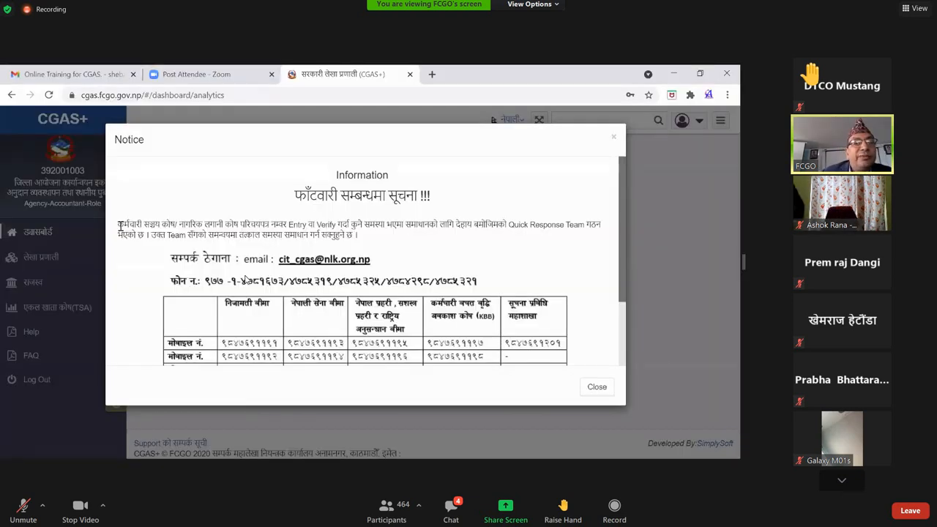
Highlight the opening words about the employee provident fund and citizen investment fund in the notice while reading it
{"action": "left_click_drag", "start_coordinate": [119, 226], "coordinate": [181, 225]}
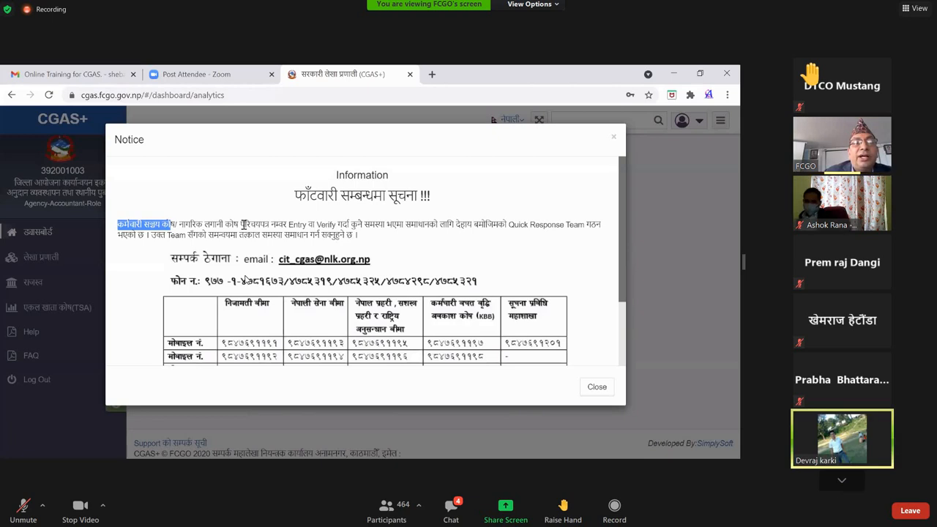
{"action": "left_click_drag", "start_coordinate": [179, 224], "coordinate": [268, 225]}
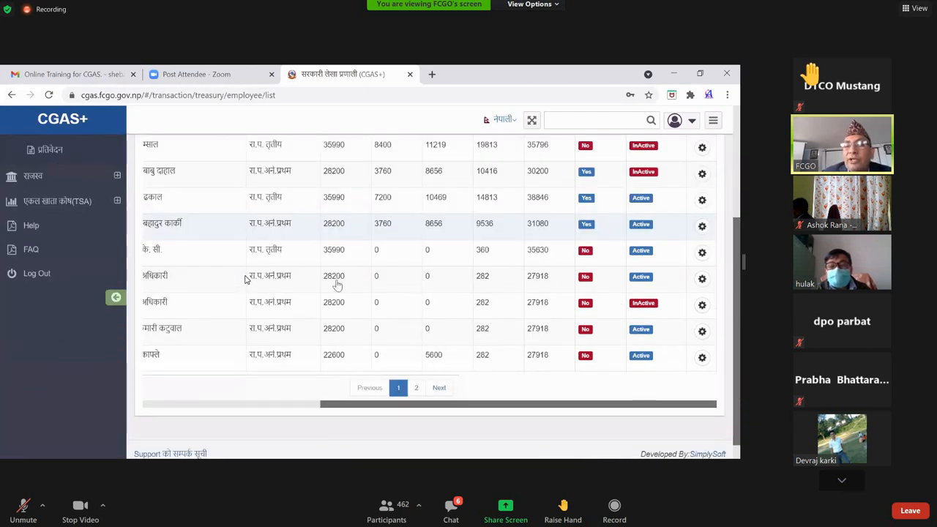
Examine the salary, NLK Verify and status columns of the employee list, and activate the Nepali name filter
{"action": "scroll", "coordinate": [337, 286], "scroll_direction": "up", "scroll_amount": 2}
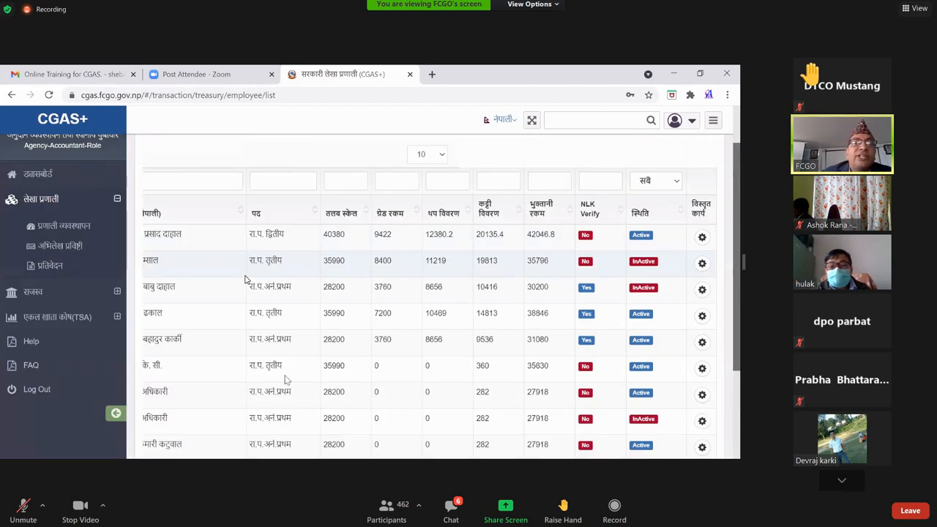
{"action": "scroll", "coordinate": [243, 299], "scroll_direction": "up", "scroll_amount": 2}
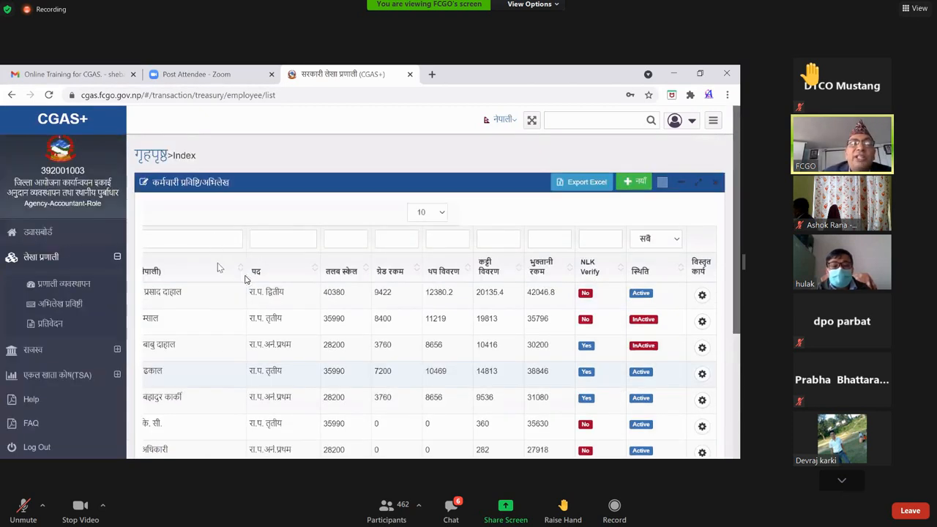
{"action": "scroll", "coordinate": [211, 272], "scroll_direction": "down", "scroll_amount": 3}
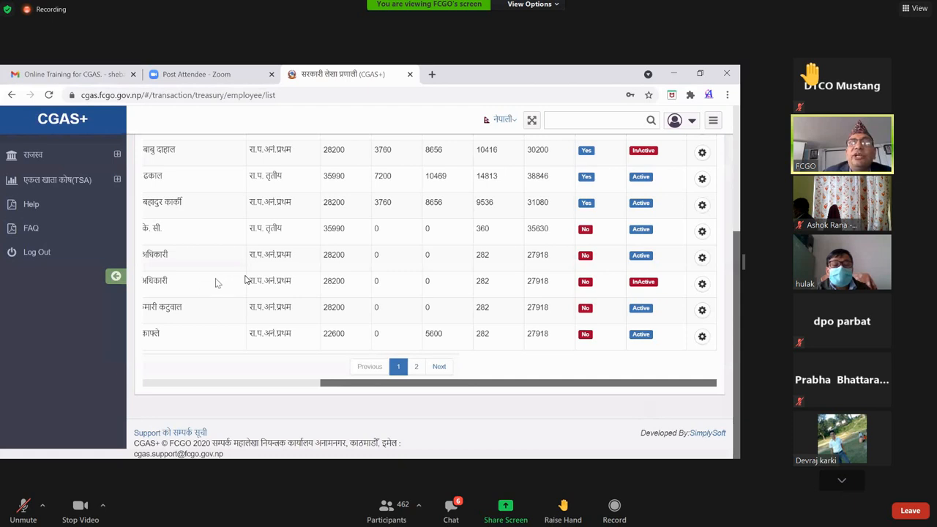
{"action": "scroll", "coordinate": [221, 259], "scroll_direction": "up", "scroll_amount": 5}
{"action": "left_click", "coordinate": [231, 240]}
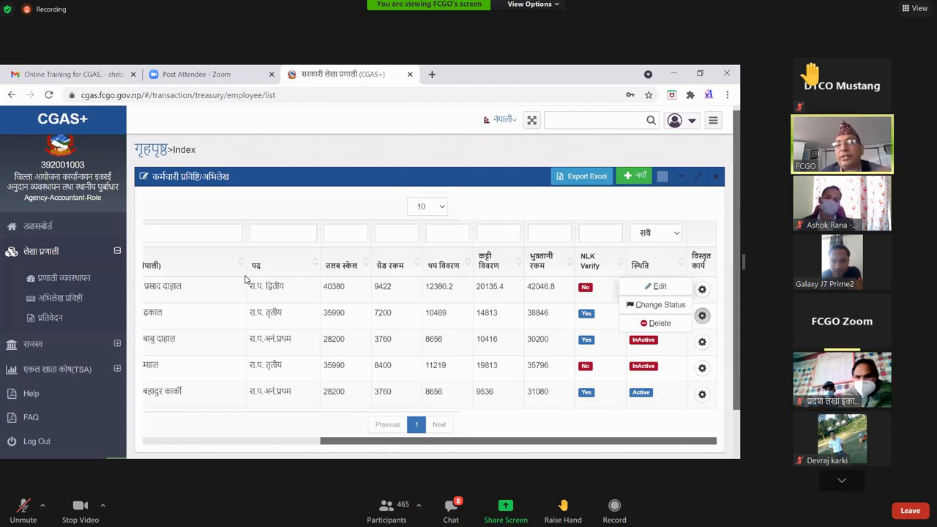
Read the latest participant messages in the meeting chat, and close the chat
{"action": "left_click", "coordinate": [459, 507]}
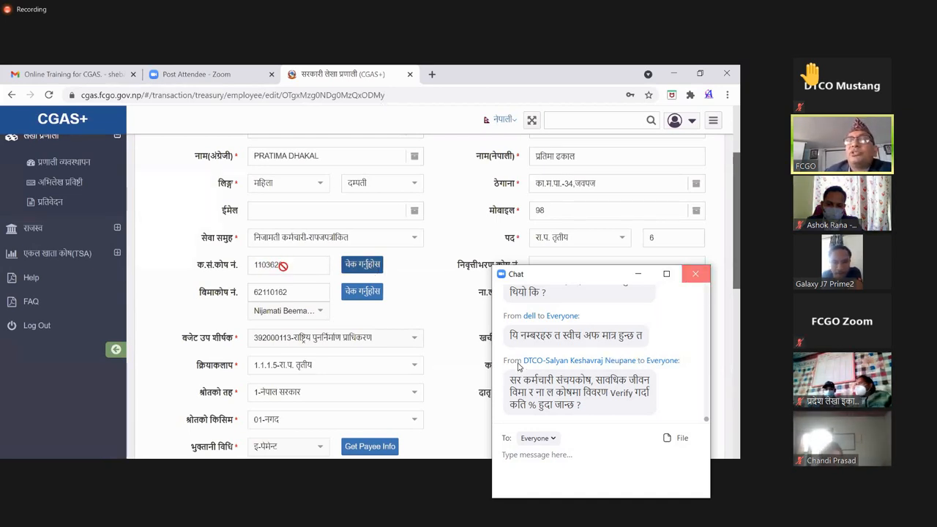
{"action": "left_click", "coordinate": [694, 275]}
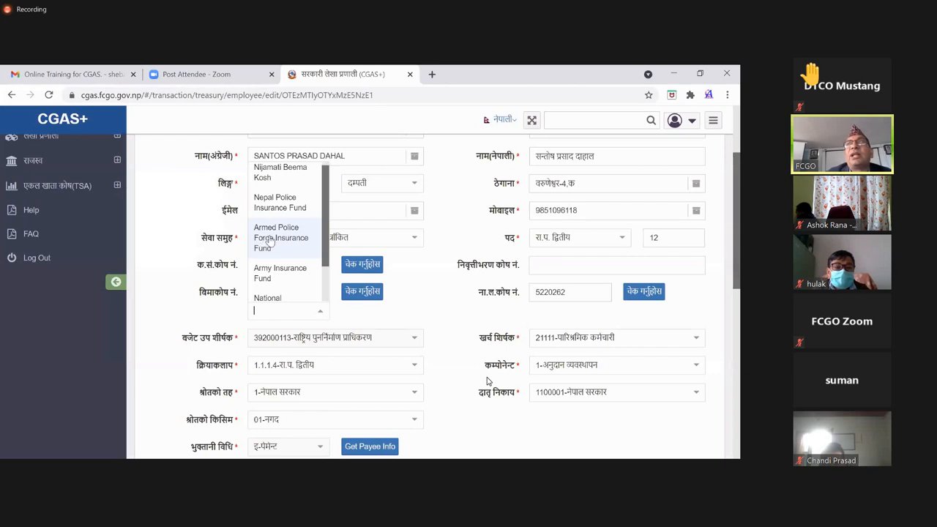
Look through the available insurance funds and set the employee's insurance fund type to Nijamati Beema Kosh
{"action": "scroll", "coordinate": [270, 241], "scroll_direction": "down", "scroll_amount": 1}
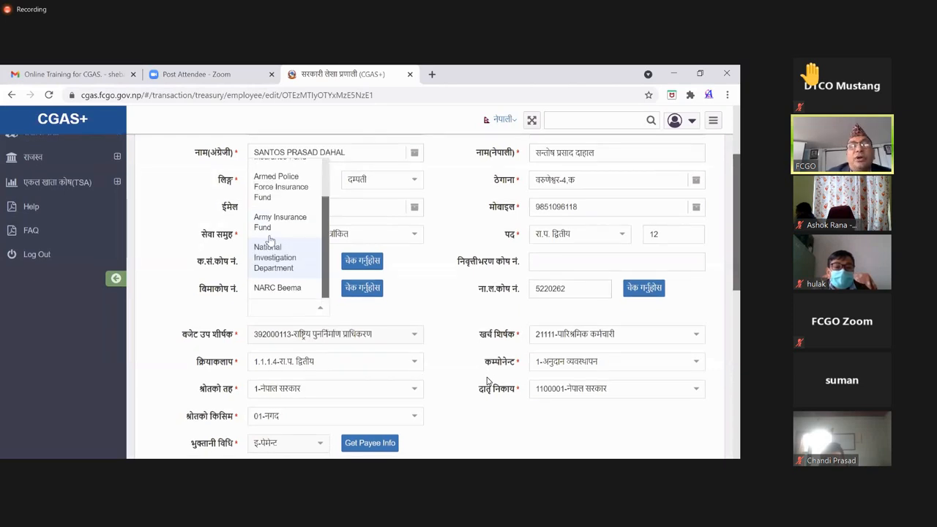
{"action": "scroll", "coordinate": [324, 229], "scroll_direction": "down", "scroll_amount": 1}
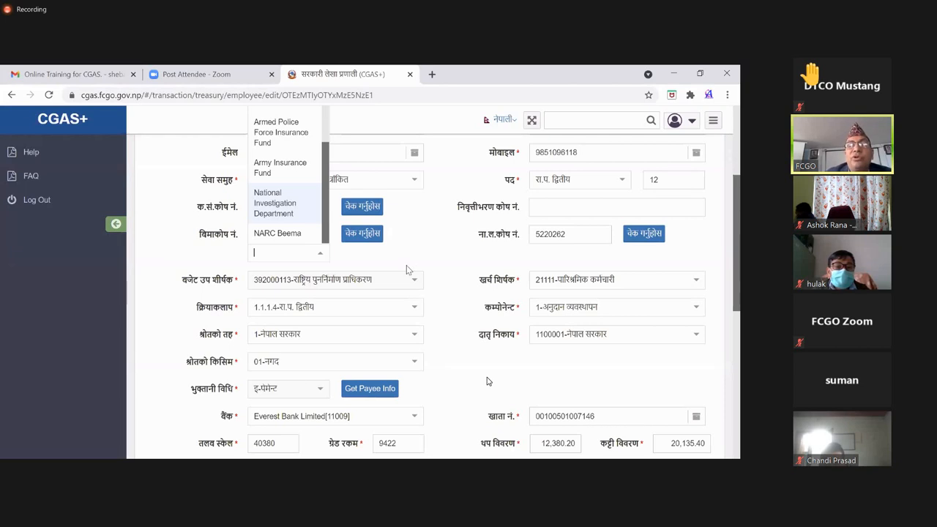
{"action": "key", "text": "Down"}
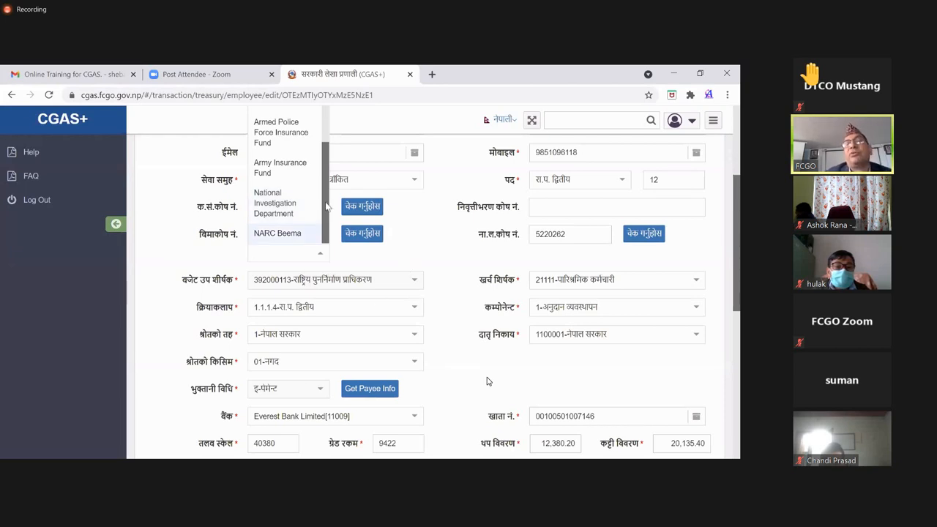
{"action": "scroll", "coordinate": [326, 207], "scroll_direction": "up", "scroll_amount": 2}
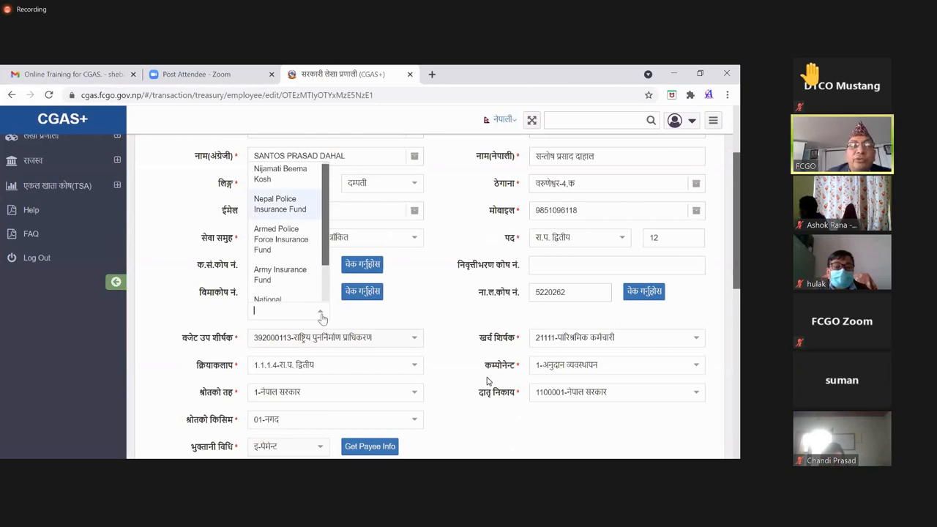
{"action": "left_click", "coordinate": [275, 179]}
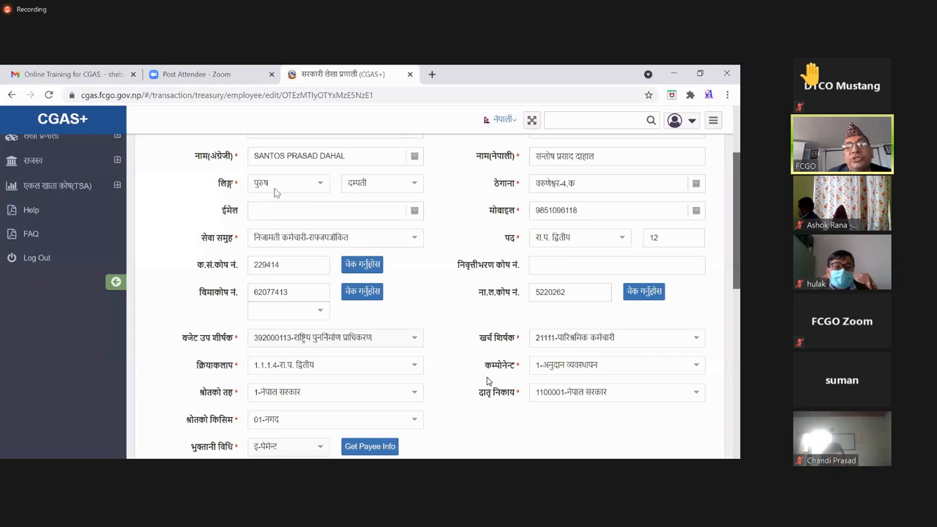
{"action": "left_click", "coordinate": [286, 310]}
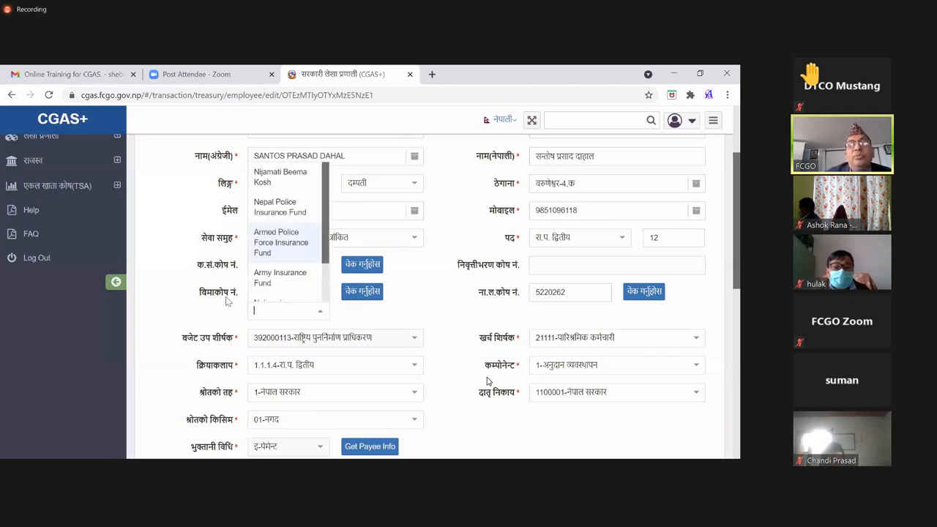
{"action": "left_click", "coordinate": [281, 177]}
Review the other insurance fund options without changing the selection, and run the check on the employee's insurance fund number
{"action": "left_click", "coordinate": [320, 311]}
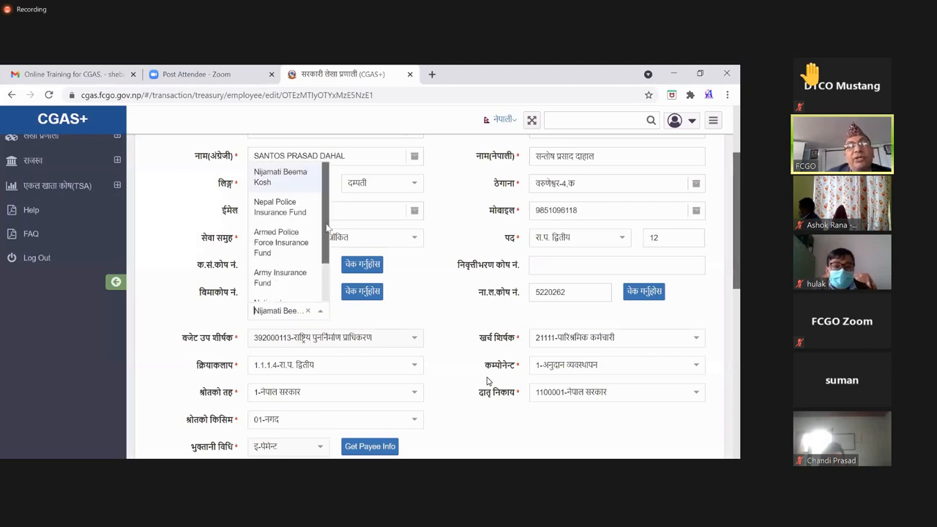
{"action": "scroll", "coordinate": [327, 227], "scroll_direction": "down", "scroll_amount": 1}
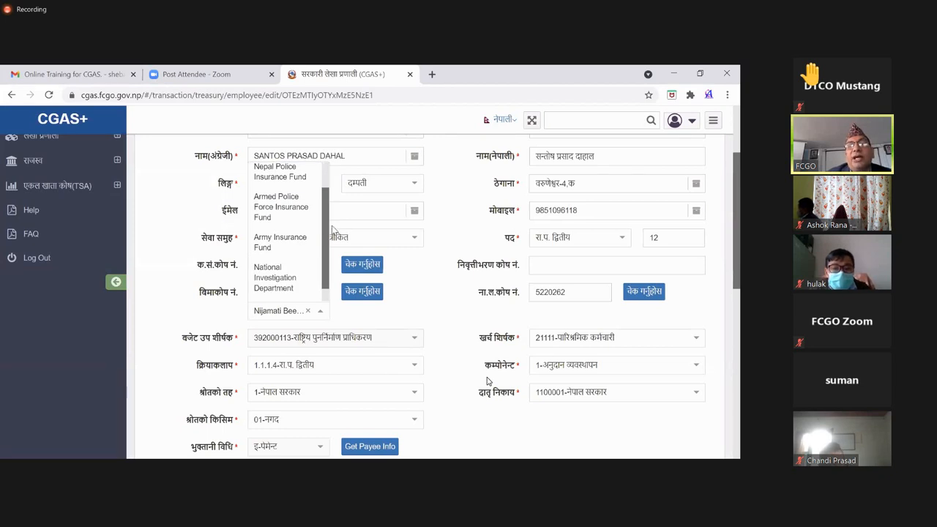
{"action": "scroll", "coordinate": [332, 220], "scroll_direction": "up", "scroll_amount": 1}
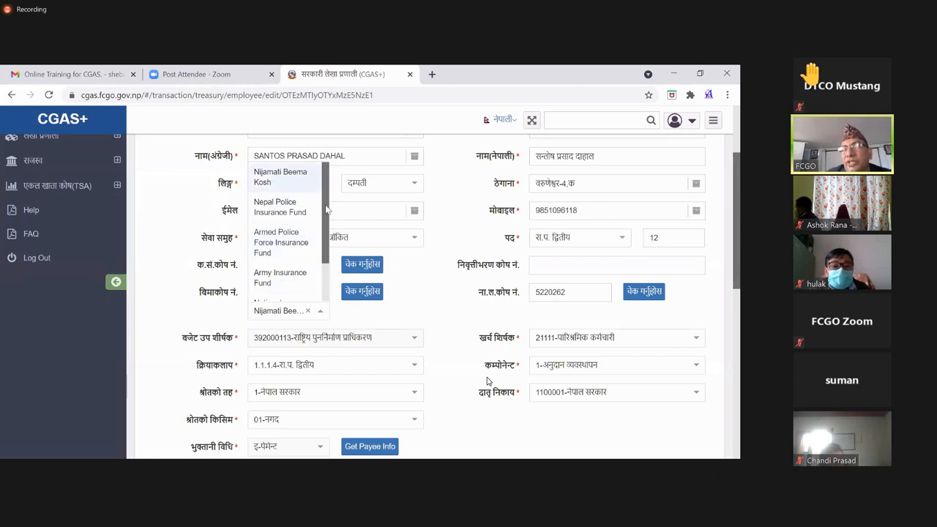
{"action": "scroll", "coordinate": [326, 219], "scroll_direction": "down", "scroll_amount": 2}
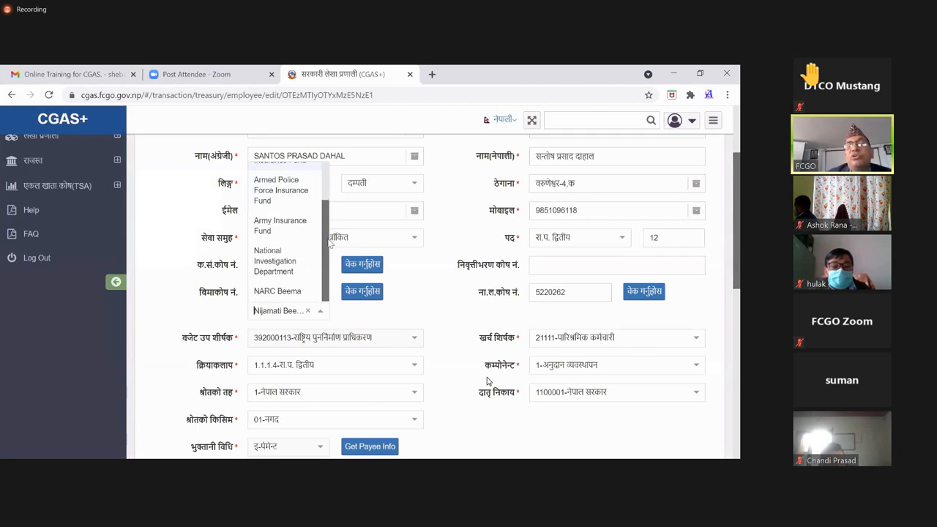
{"action": "left_click", "coordinate": [300, 314]}
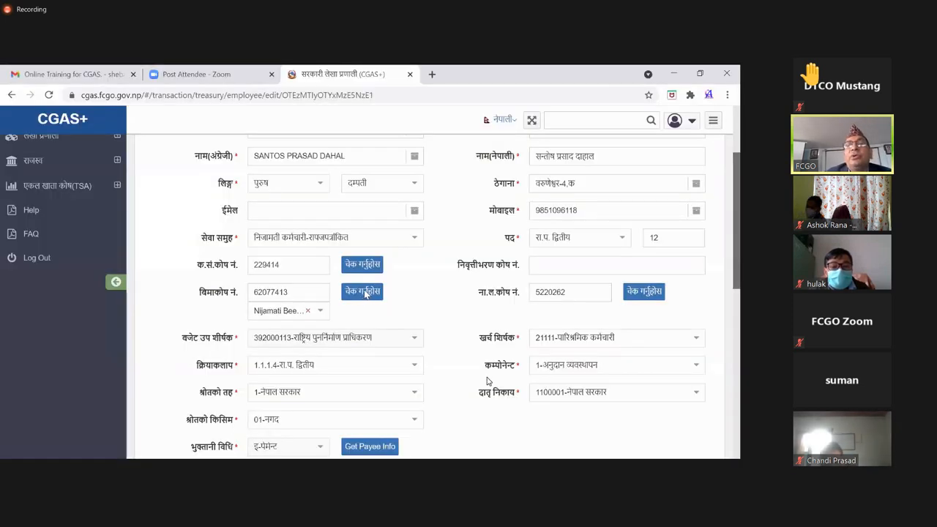
{"action": "left_click", "coordinate": [364, 293]}
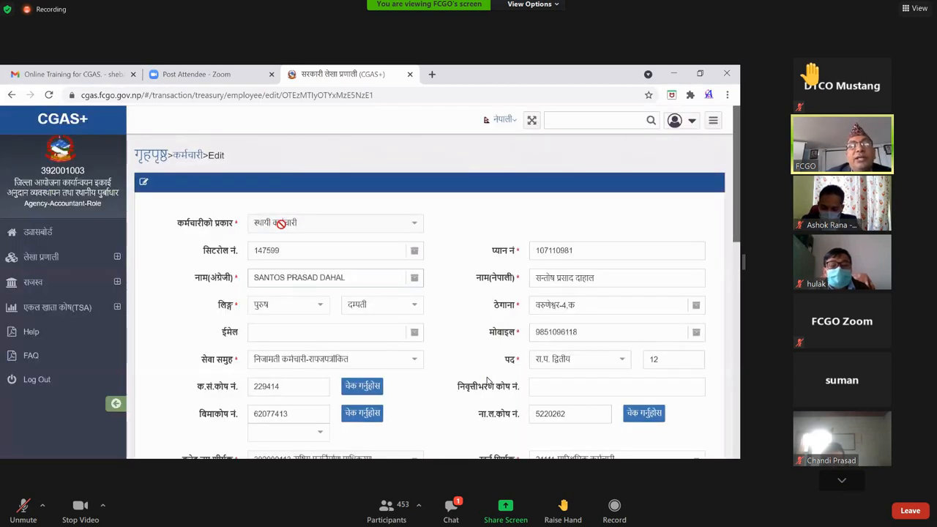
Turn off the meeting camera, and read the new messages in the meeting chat
{"action": "scroll", "coordinate": [285, 223], "scroll_direction": "down", "scroll_amount": 1}
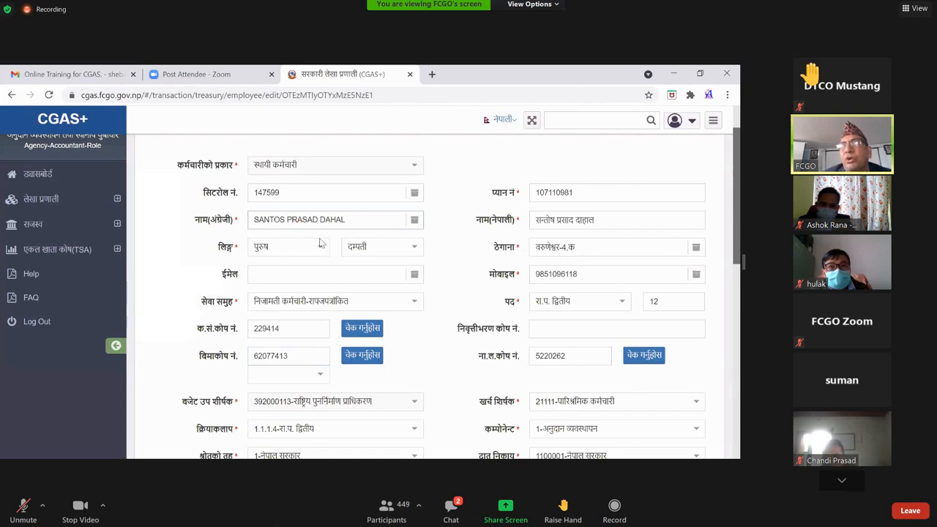
{"action": "left_click", "coordinate": [92, 521]}
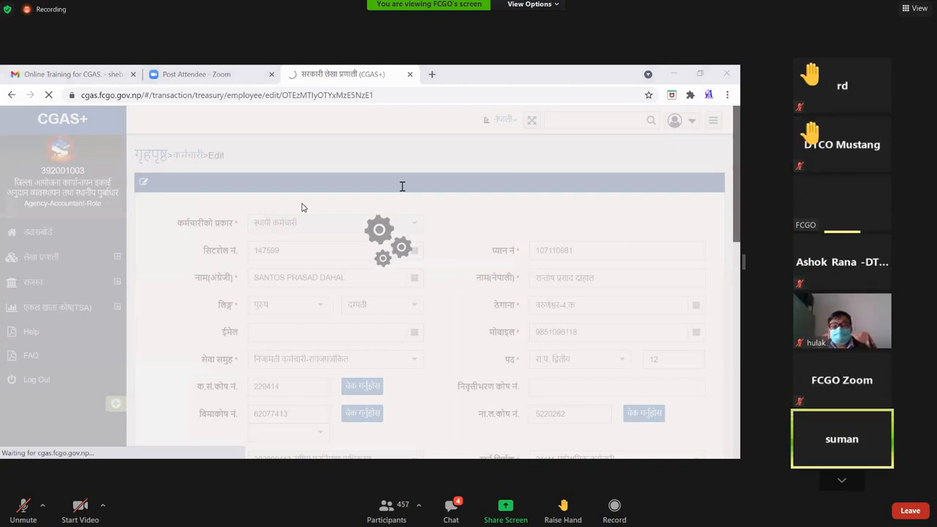
{"action": "left_click", "coordinate": [450, 507]}
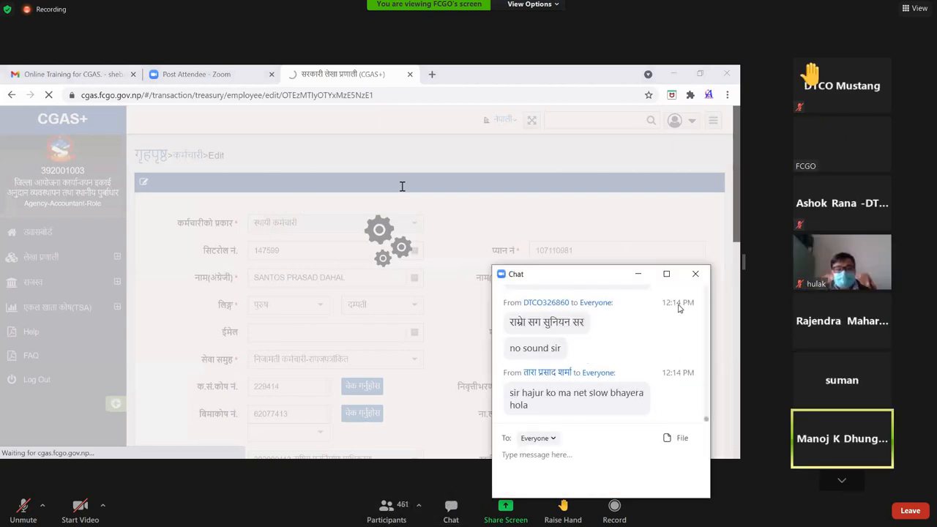
{"action": "left_click", "coordinate": [696, 274]}
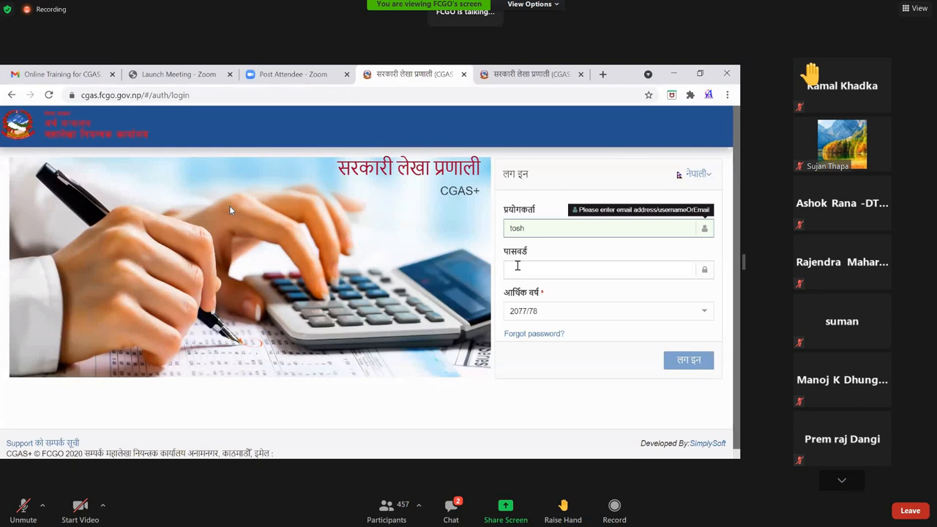
Log in to the accounting system for fiscal year 2077/78 with the account's username and password
{"action": "type", "text": "al1"}
{"action": "left_click", "coordinate": [518, 266]}
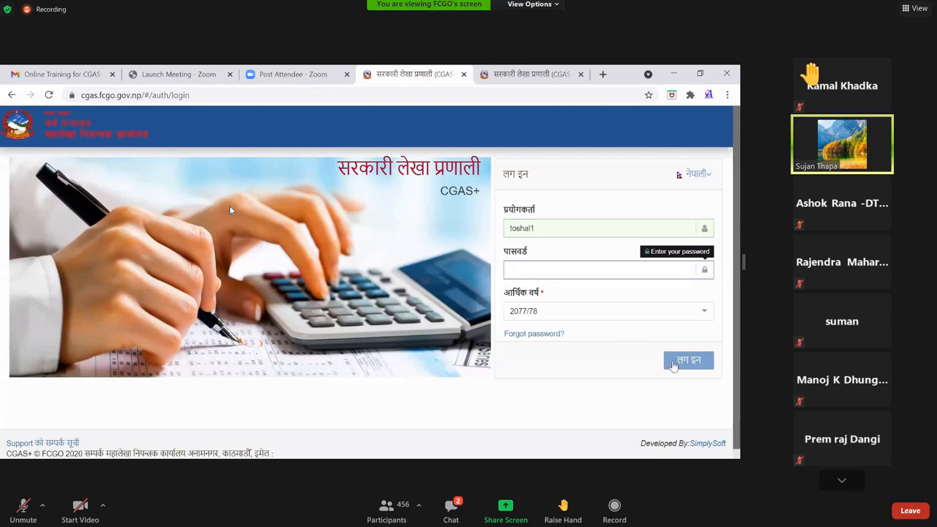
{"action": "type", "text": "******"}
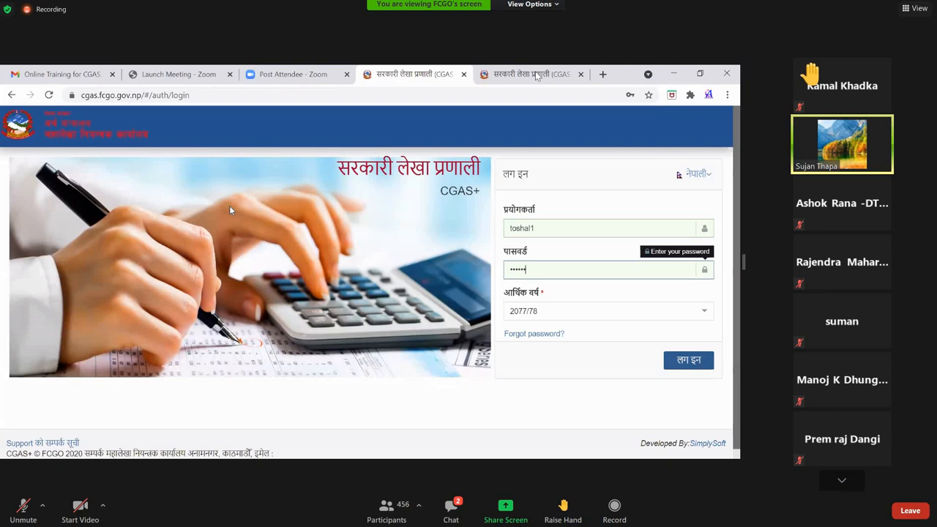
{"action": "key", "text": "Return"}
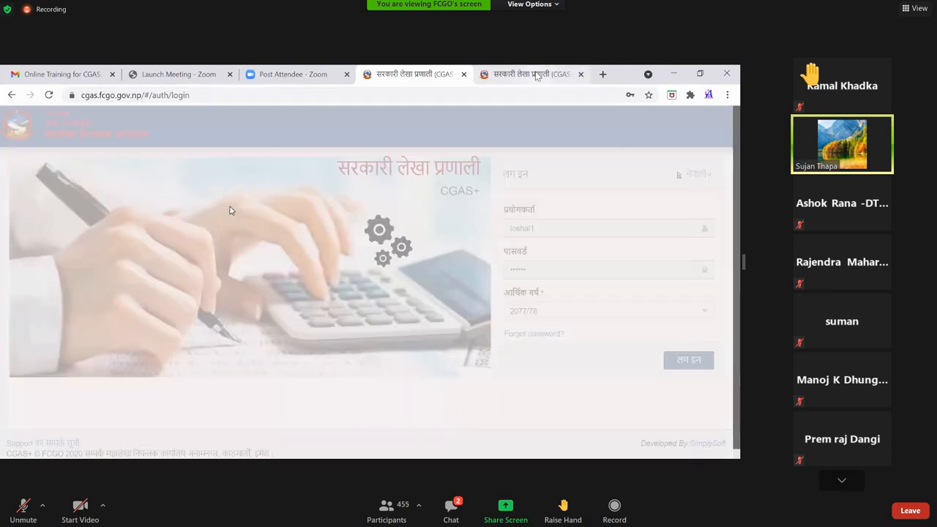
Switch to the second CGAS+ browser tab and open the meeting chat
{"action": "left_click", "coordinate": [536, 76]}
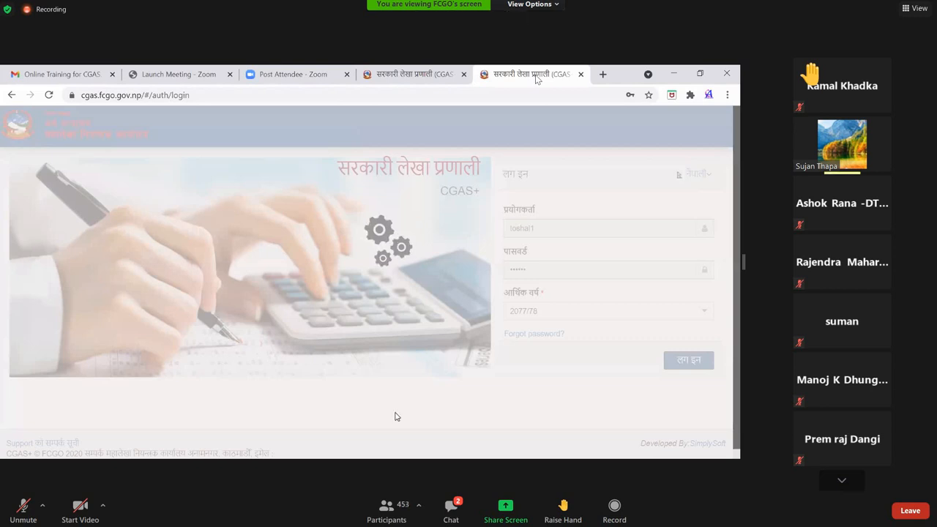
{"action": "left_click", "coordinate": [451, 507]}
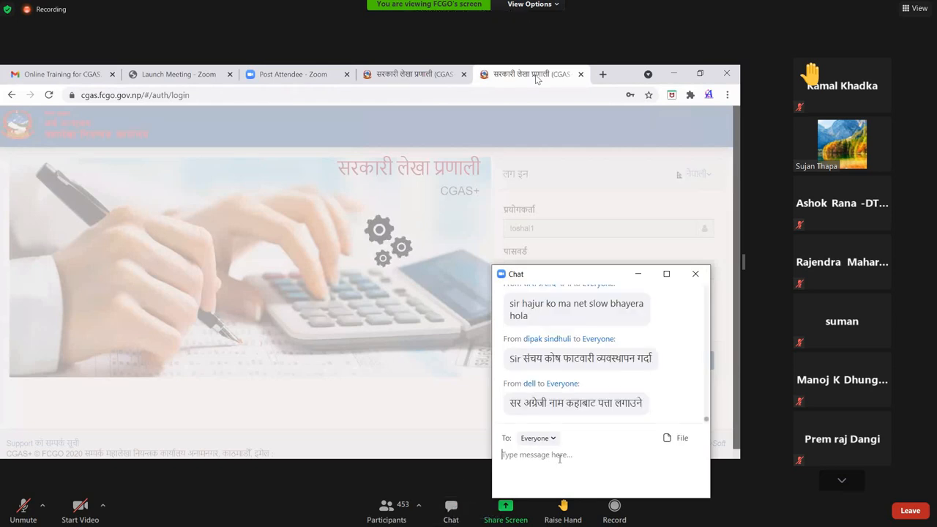
{"action": "type", "text": "c"}
{"action": "key", "text": "BackSpace"}
{"action": "type", "text": "c"}
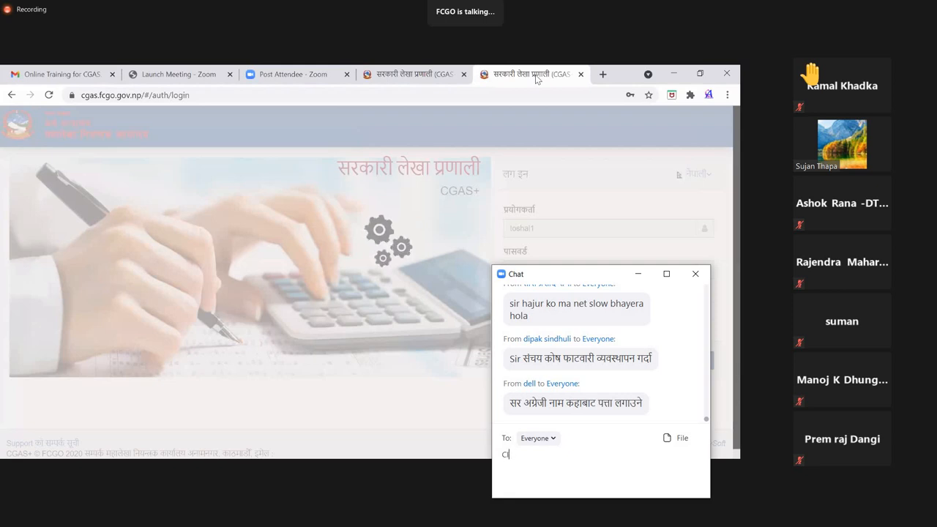
{"action": "key", "text": "BackSpace"}
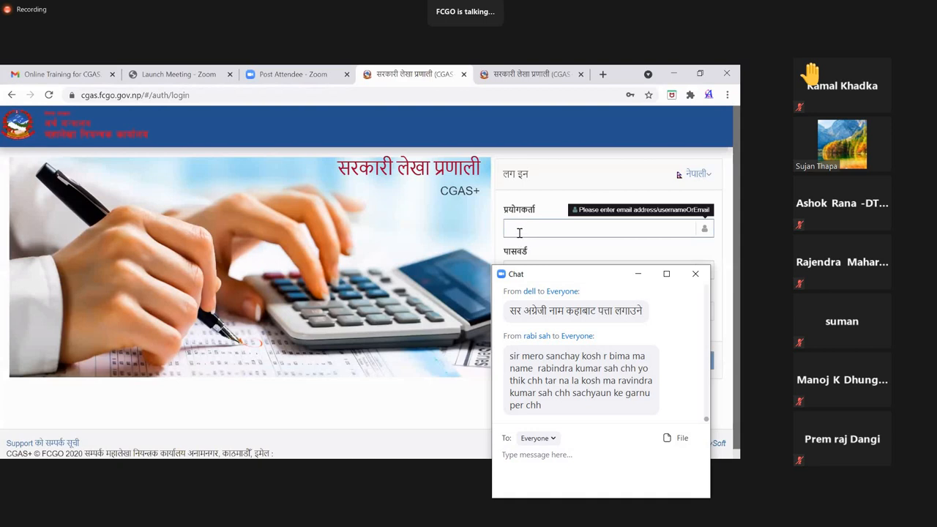
{"action": "type", "text": "चब"}
{"action": "key", "text": "BackSpace"}
{"action": "key", "text": "BackSpace"}
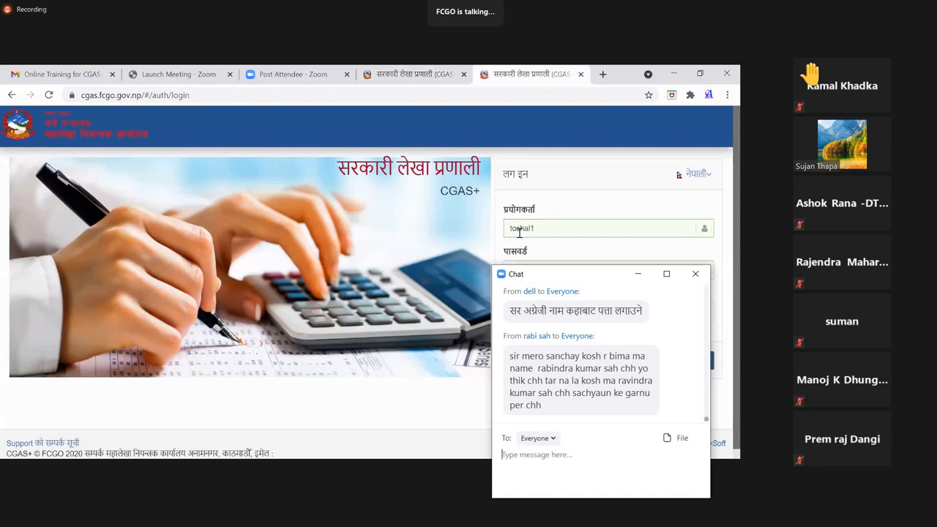
Send everyone in the meeting chat the reply "nalakoshma phone garer sachyauna launu paryo", addressed to the asking participant by name, and close the chat
{"action": "type", "text": "rab"}
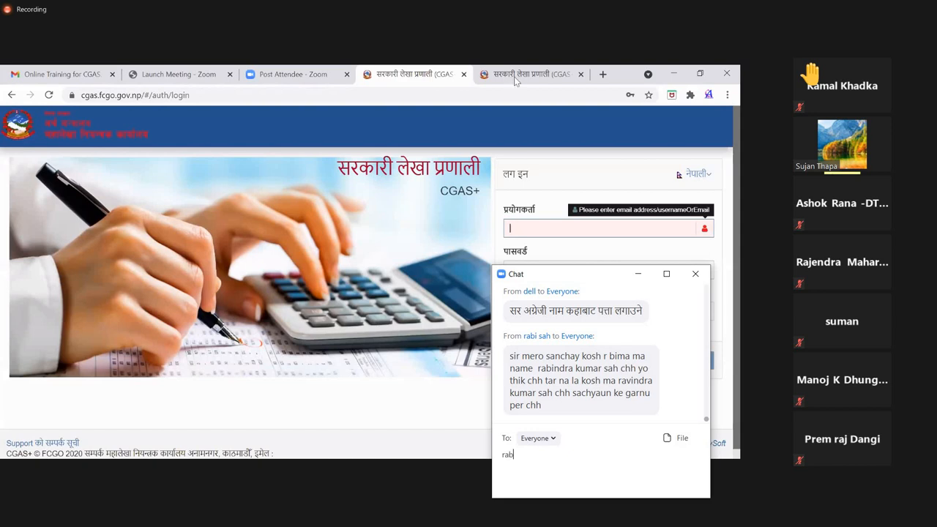
{"action": "type", "text": "i sir, nalak"}
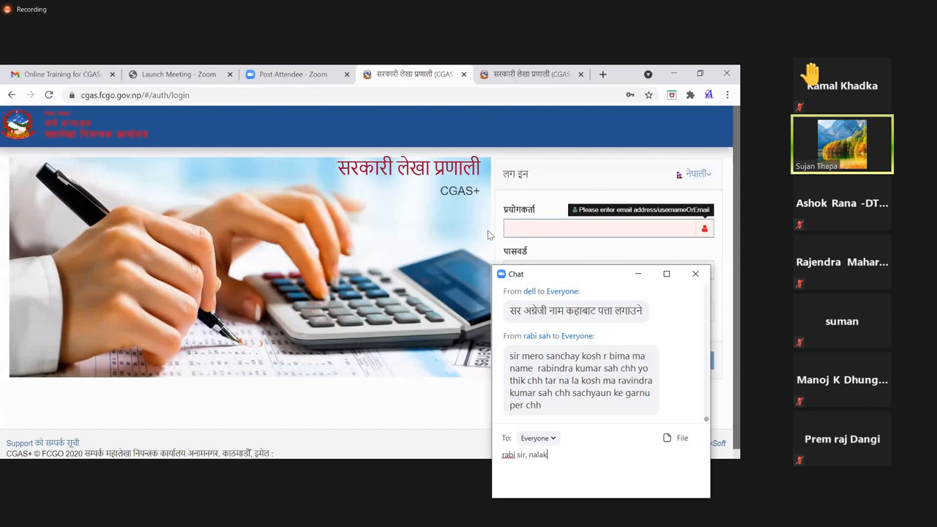
{"action": "type", "text": "oshma phone garer sach"}
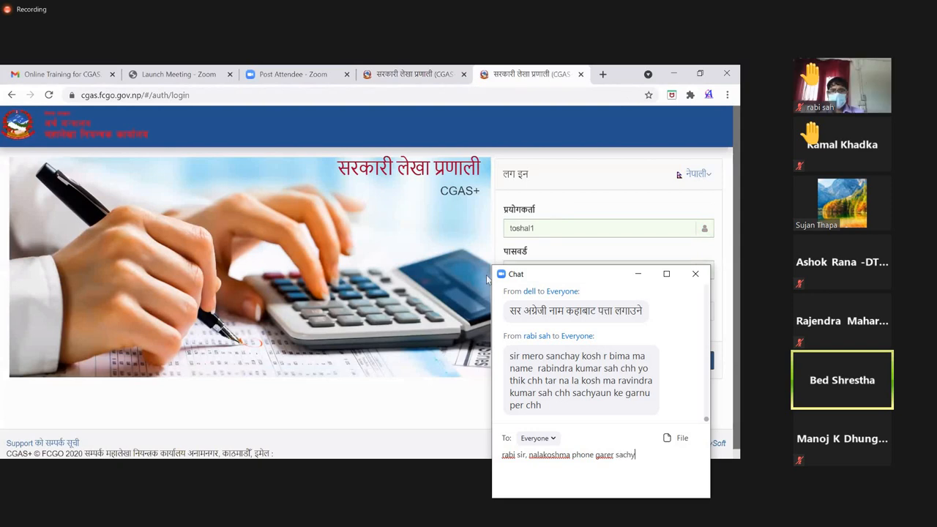
{"action": "type", "text": "yauna "}
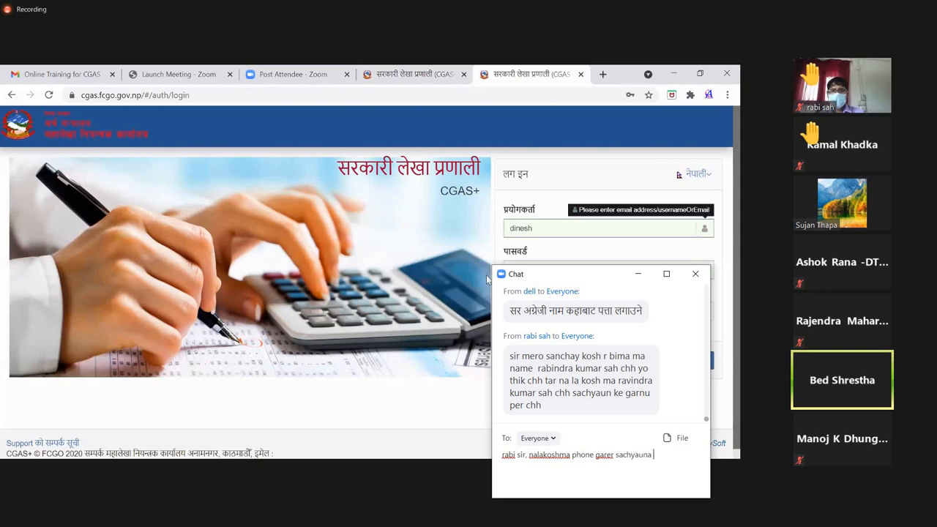
{"action": "type", "text": "launu paryo"}
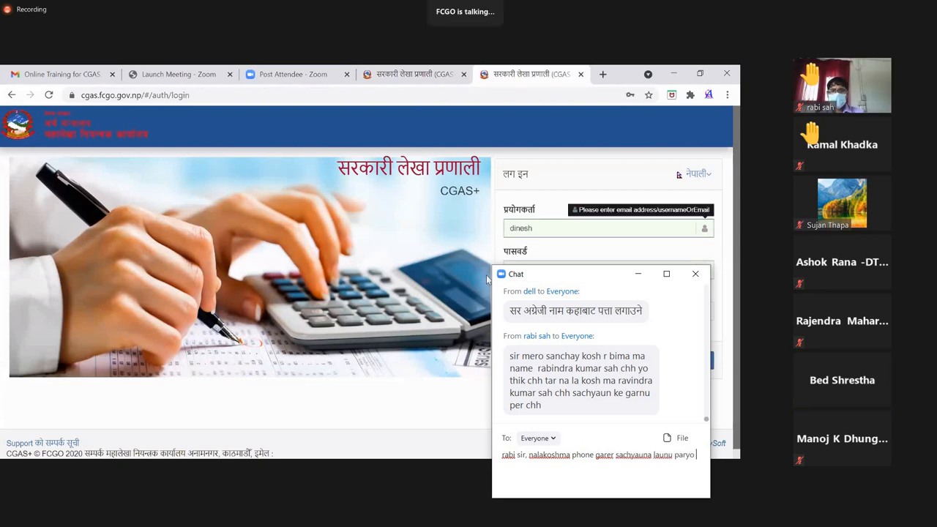
{"action": "key", "text": "Return"}
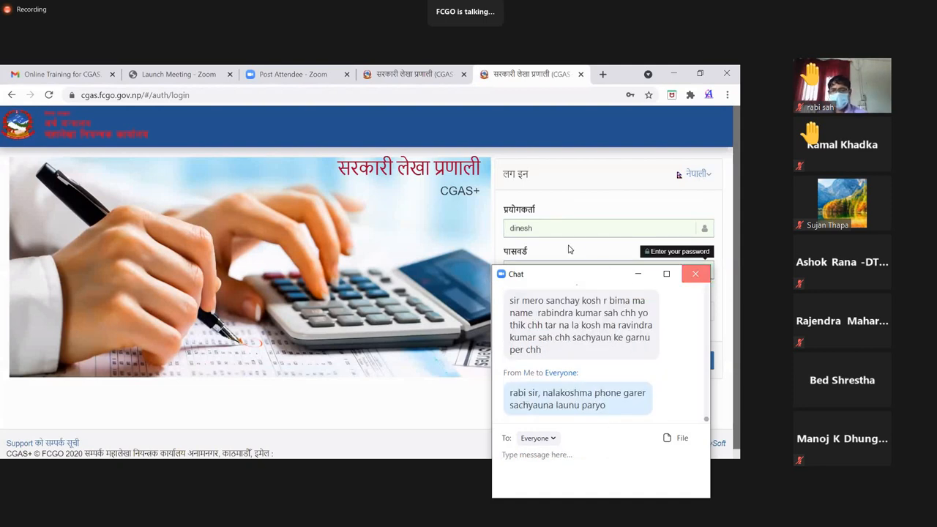
{"action": "left_click", "coordinate": [694, 274]}
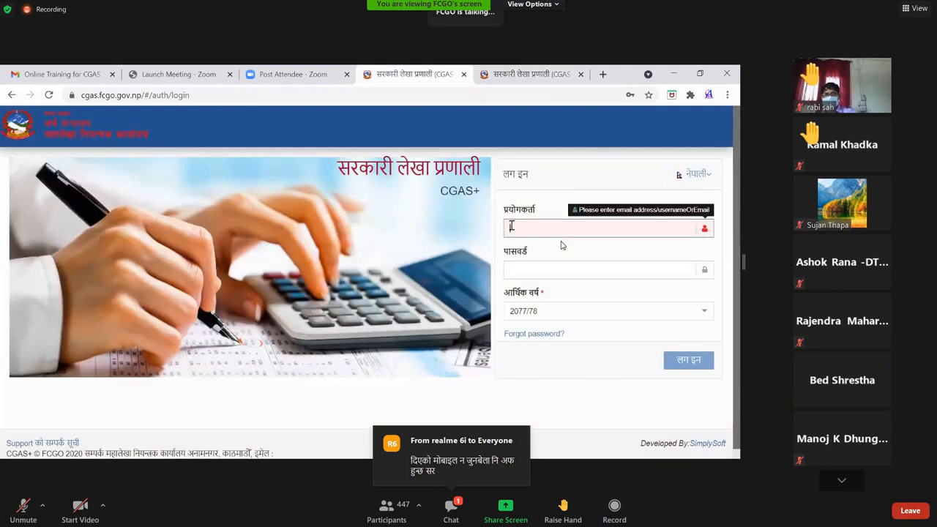
Enter the account's username on the login form in the first CGAS+ browser tab and move to the password field
{"action": "type", "text": "s"}
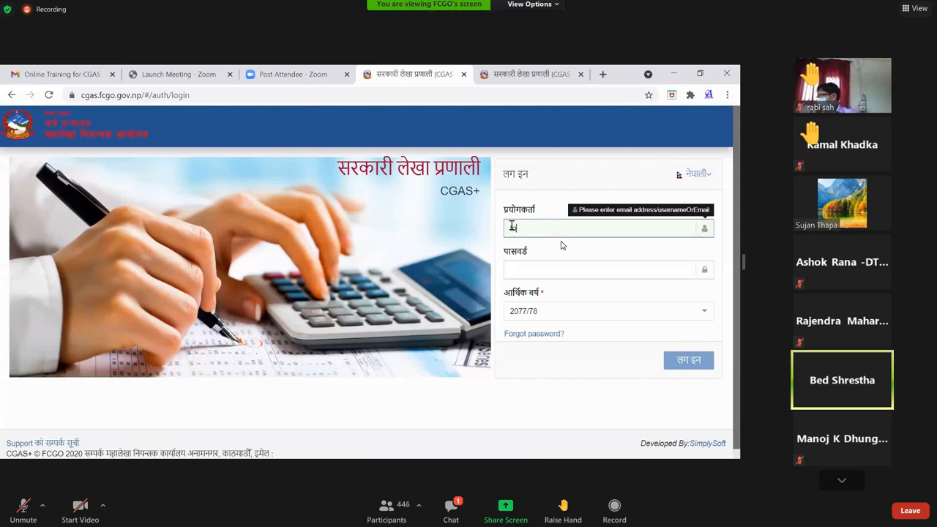
{"action": "type", "text": "o"}
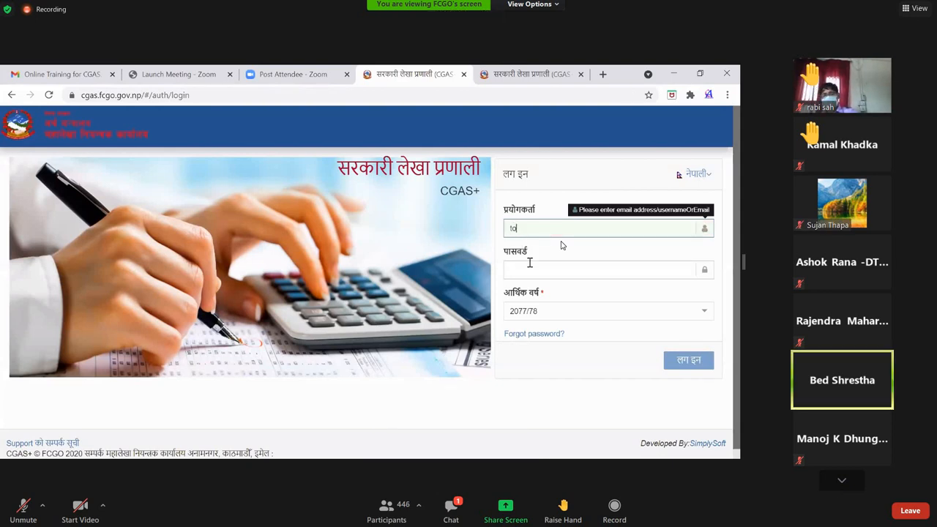
{"action": "type", "text": "s"}
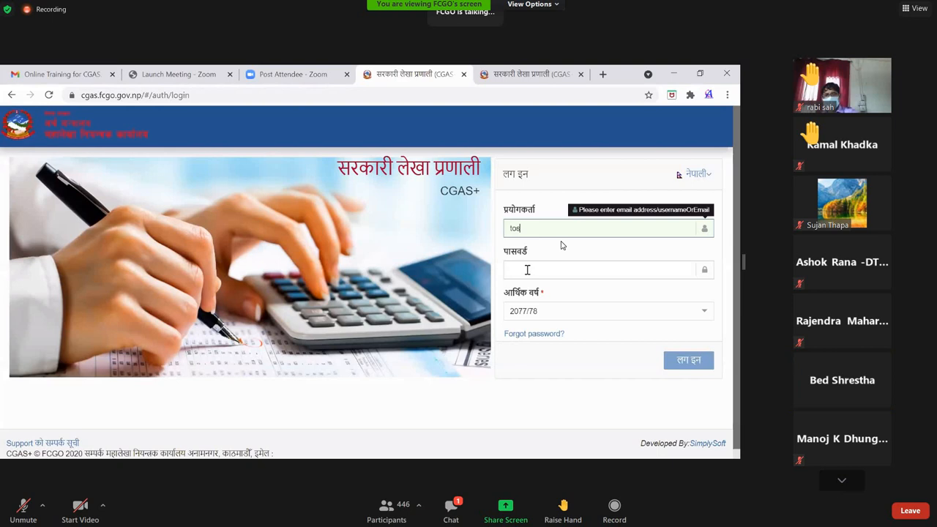
{"action": "type", "text": "hal1"}
{"action": "left_click", "coordinate": [527, 270]}
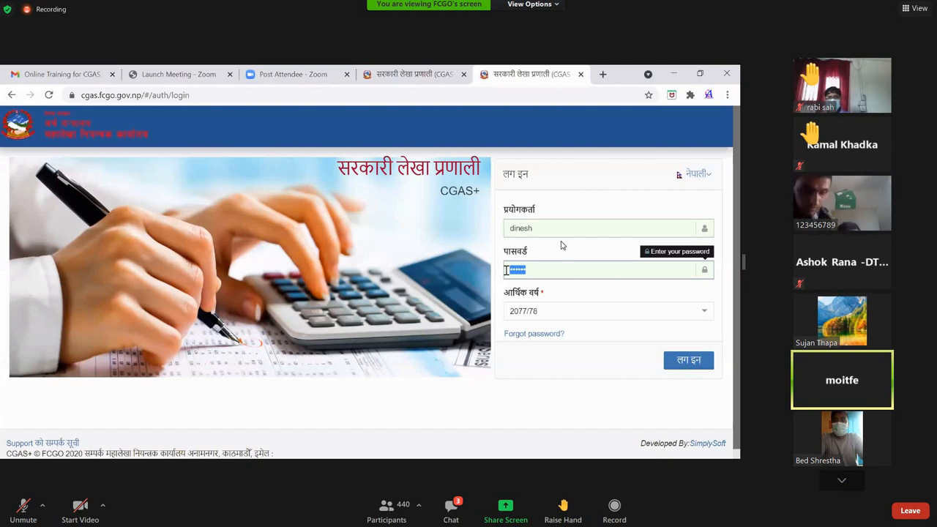
Clear the saved password on the second CGAS+ tab's login form and replace the username with the other account's username
{"action": "key", "text": "BackSpace"}
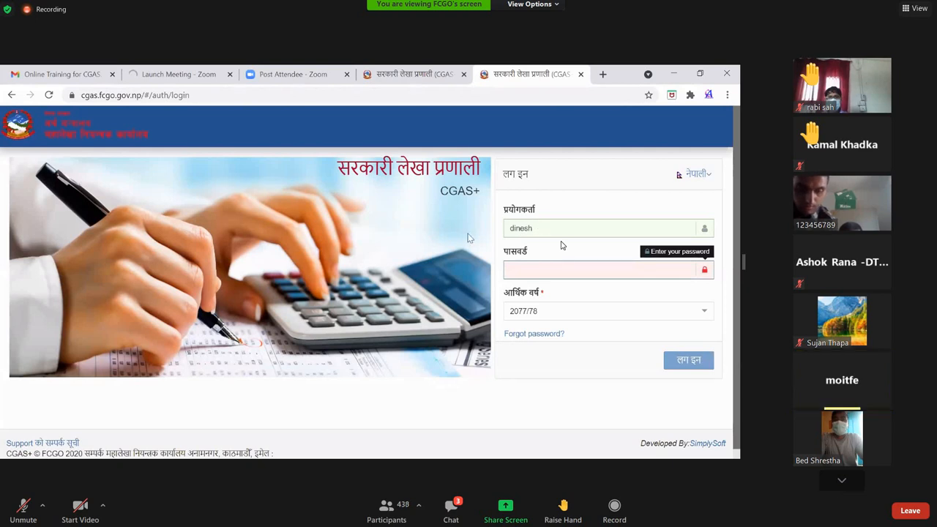
{"action": "key", "text": "shift+Tab"}
{"action": "type", "text": "t"}
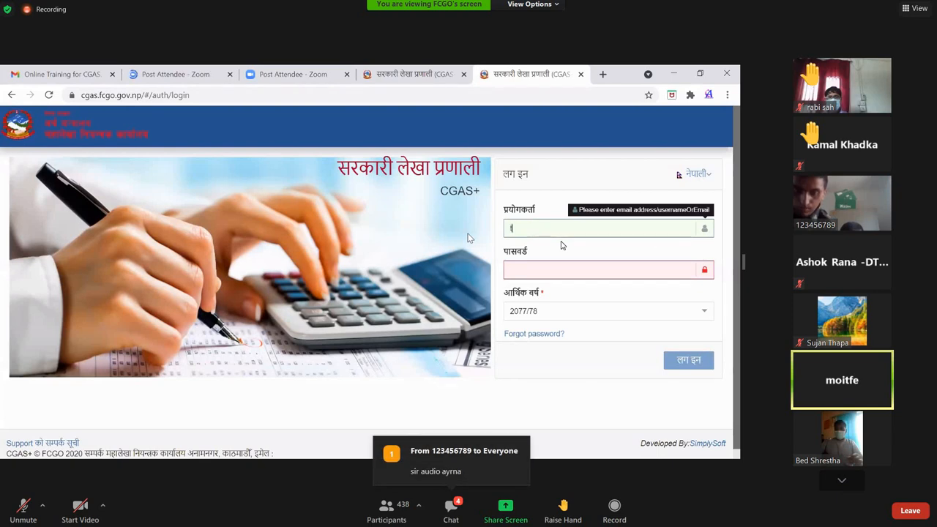
{"action": "type", "text": "oshal1"}
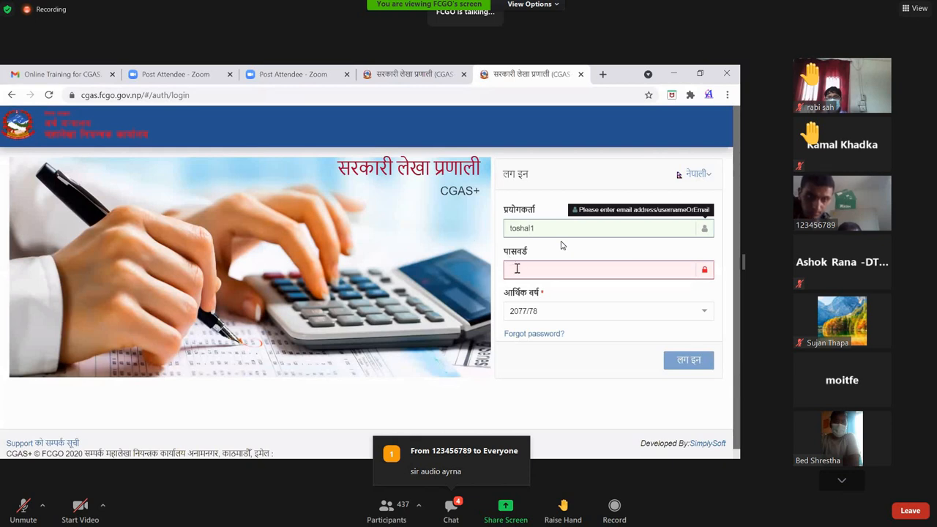
Enter the account password on the second tab's login form and log in for fiscal year 2077/78
{"action": "left_click", "coordinate": [517, 269]}
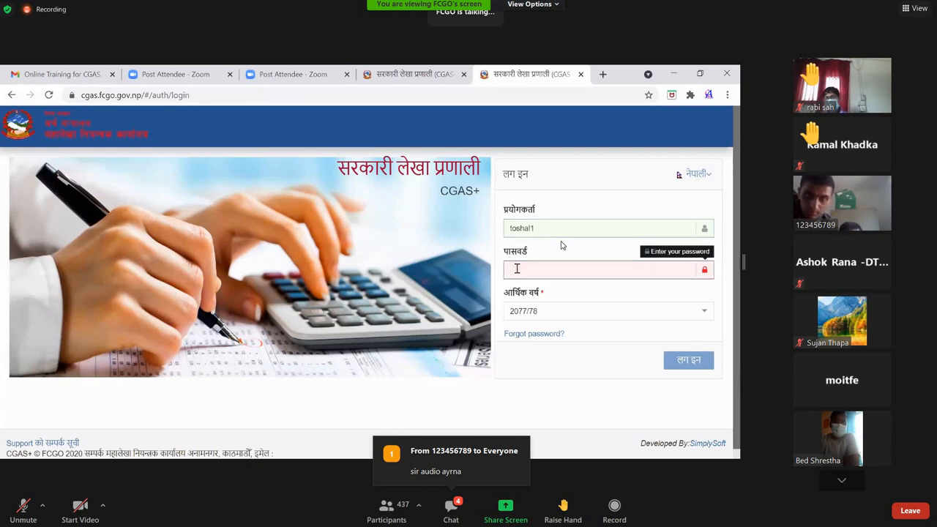
{"action": "type", "text": "•"}
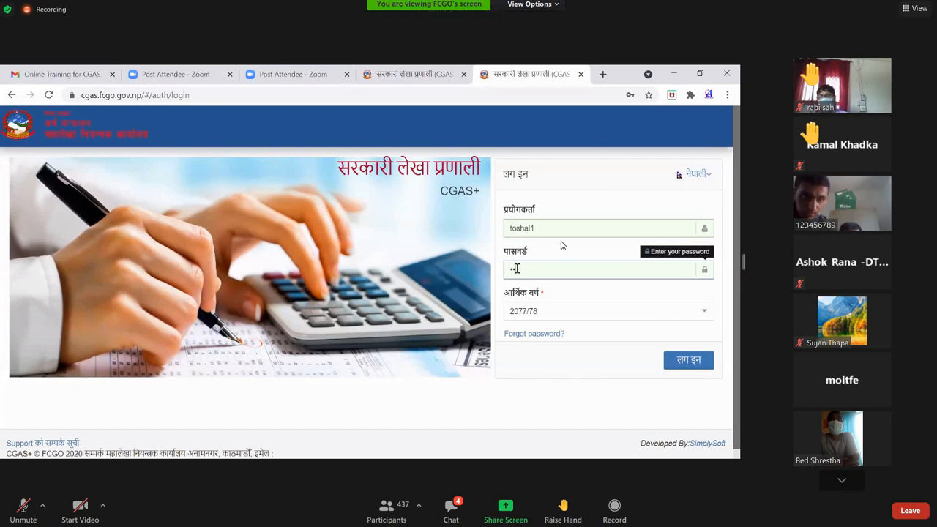
{"action": "type", "text": "•"}
{"action": "key", "text": "BackSpace"}
{"action": "key", "text": "BackSpace"}
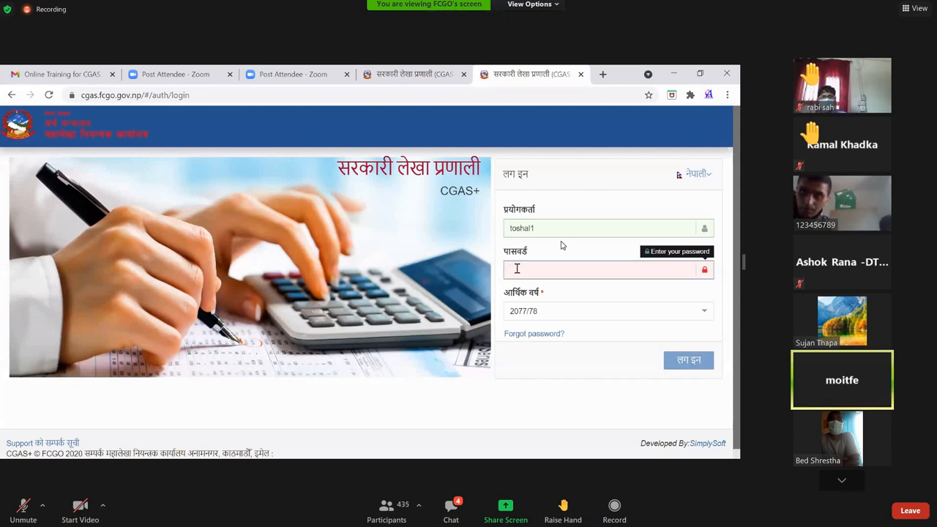
{"action": "type", "text": "****"}
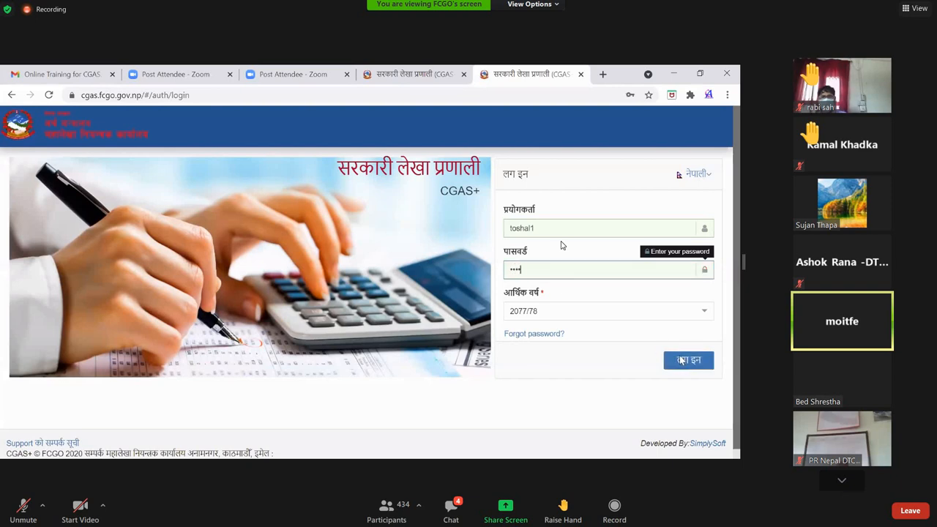
{"action": "type", "text": "******"}
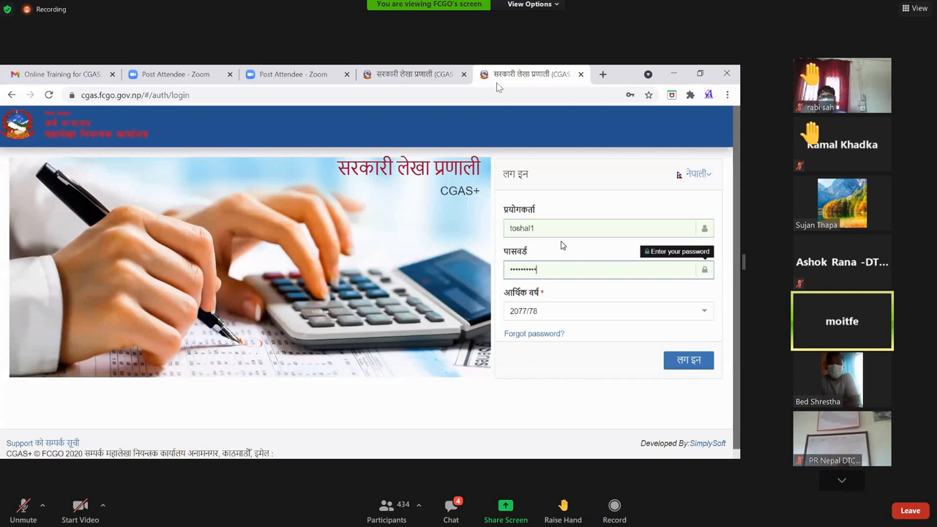
{"action": "key", "text": "Return"}
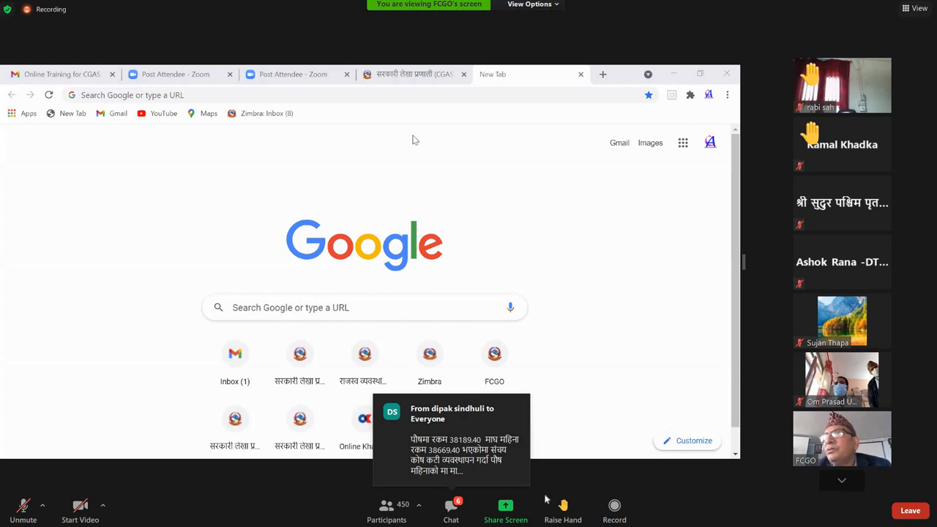
Open the meeting chat, move its window over the middle of the shared screen, read the recent messages, and close it
{"action": "left_click", "coordinate": [461, 512]}
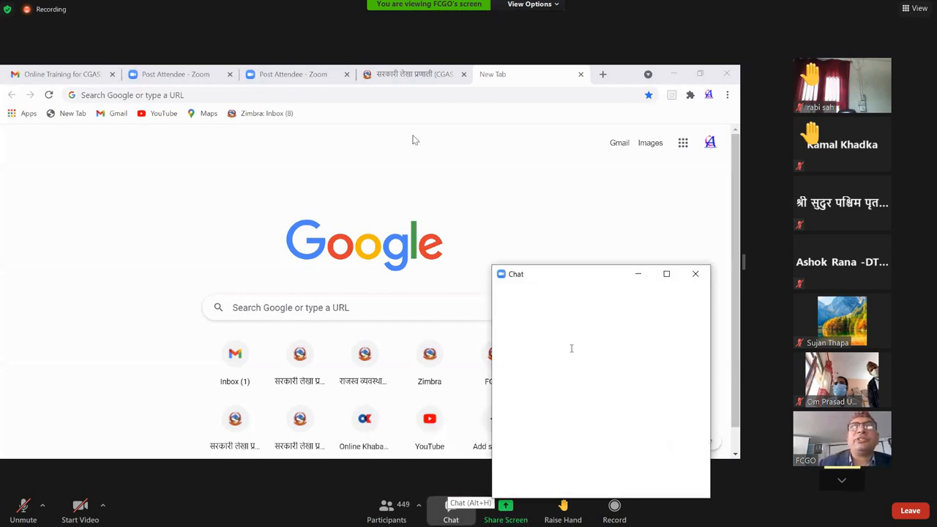
{"action": "left_click_drag", "start_coordinate": [580, 278], "coordinate": [435, 195]}
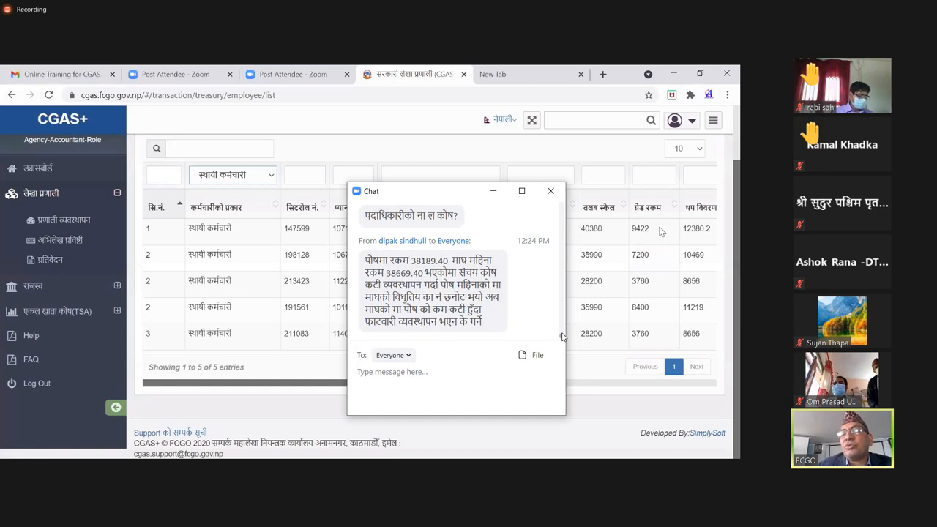
{"action": "scroll", "coordinate": [563, 335], "scroll_direction": "up", "scroll_amount": 3}
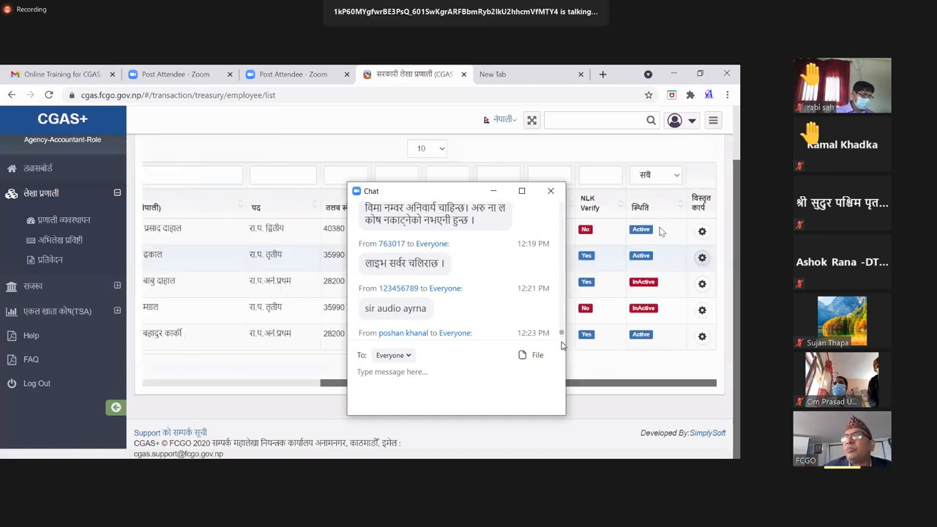
{"action": "scroll", "coordinate": [562, 338], "scroll_direction": "down", "scroll_amount": 5}
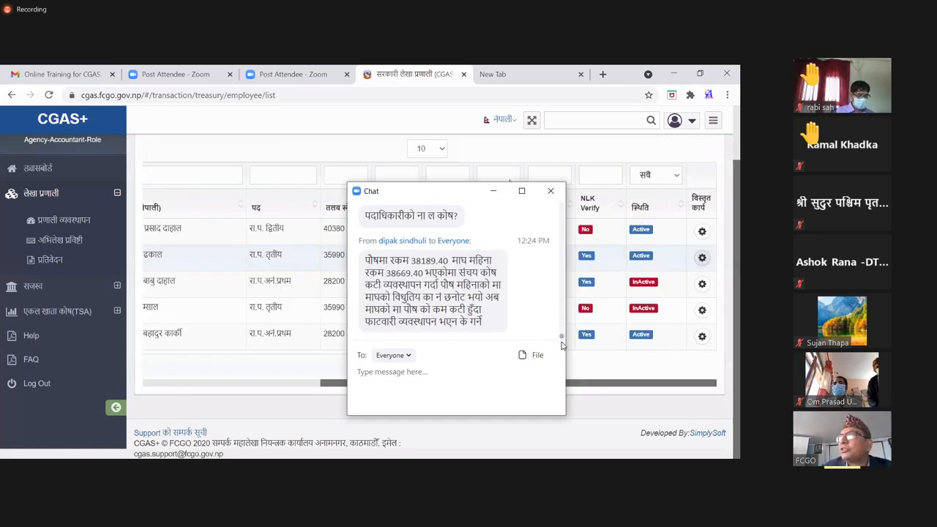
{"action": "left_click", "coordinate": [551, 191]}
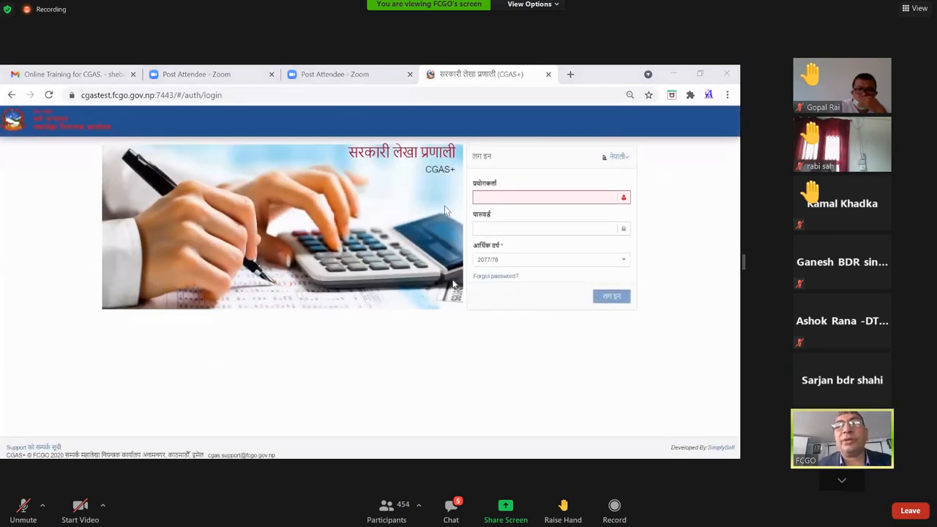
{"action": "left_click", "coordinate": [241, 95]}
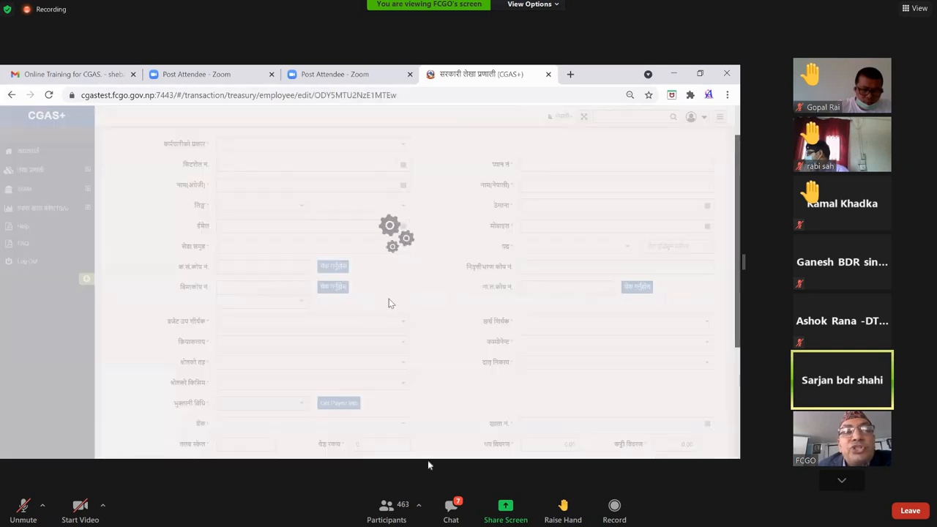
Reopen the meeting chat and examine participants' questions, going back to the first messages of the session and reading onward from there
{"action": "left_click", "coordinate": [450, 512]}
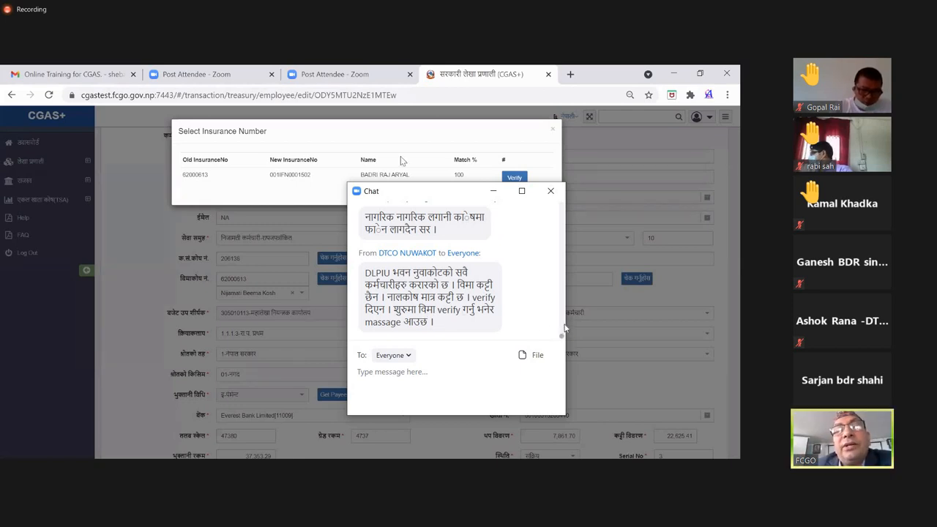
{"action": "scroll", "coordinate": [565, 327], "scroll_direction": "up", "scroll_amount": 3}
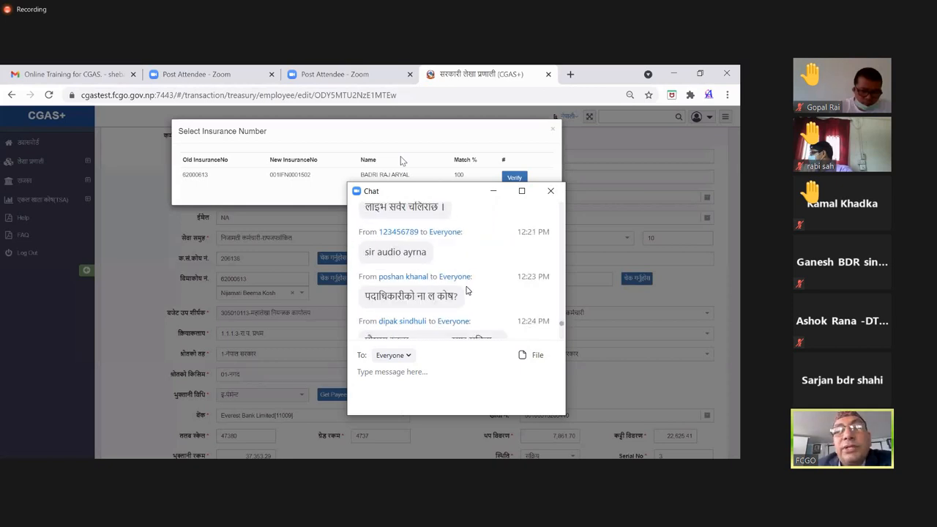
{"action": "scroll", "coordinate": [466, 291], "scroll_direction": "down", "scroll_amount": 10}
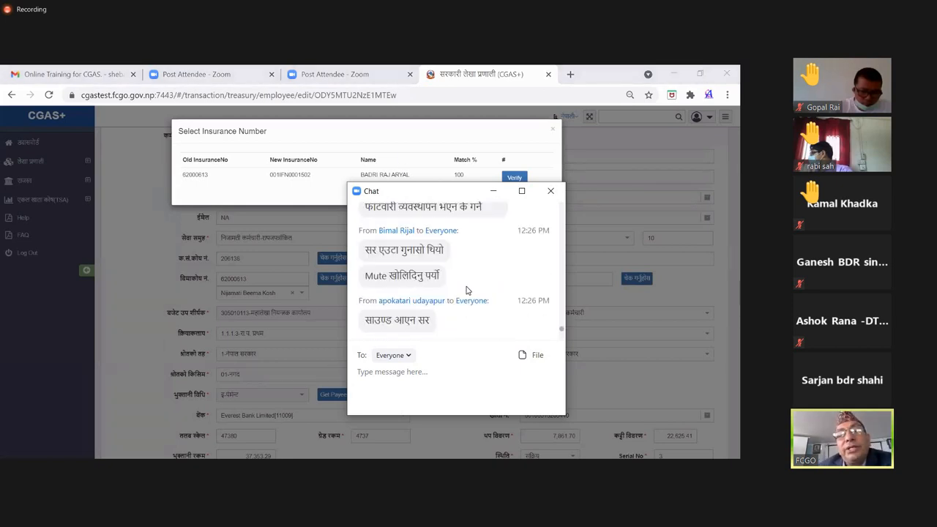
{"action": "scroll", "coordinate": [466, 291], "scroll_direction": "up", "scroll_amount": 5}
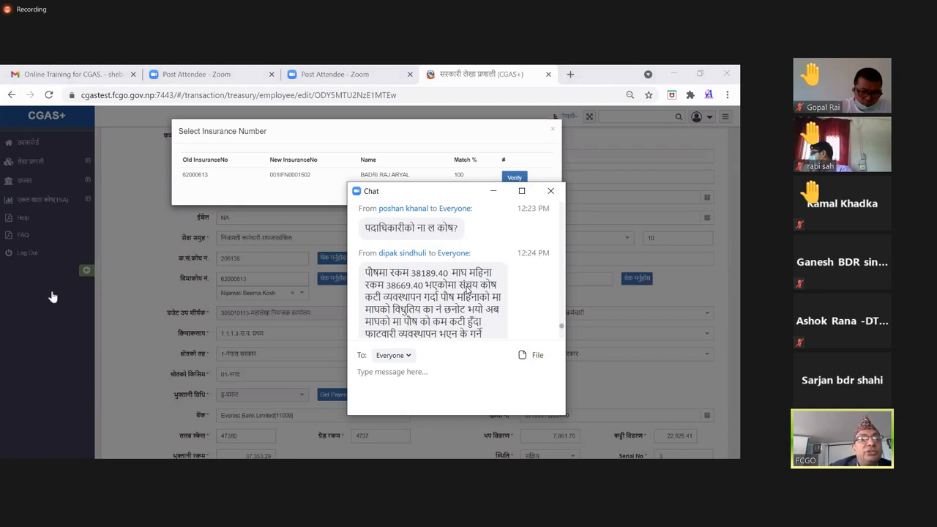
{"action": "scroll", "coordinate": [467, 291], "scroll_direction": "down", "scroll_amount": 6}
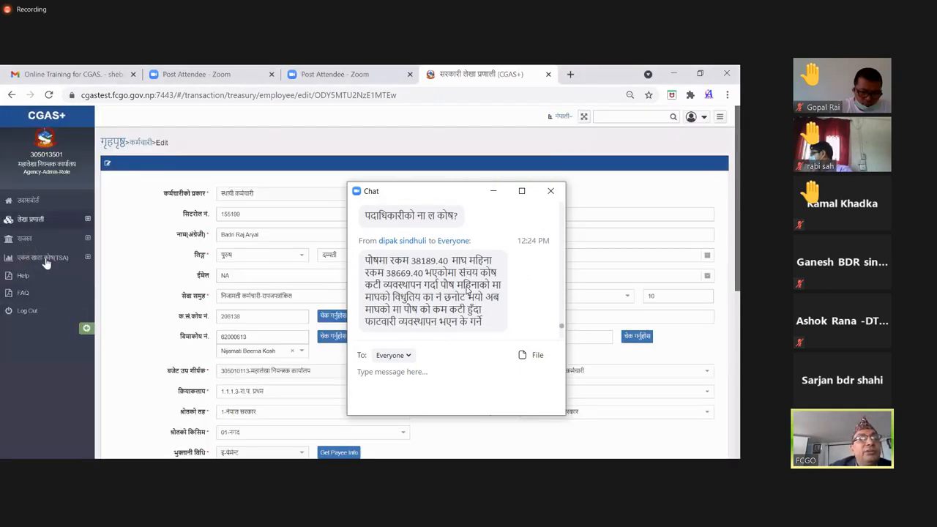
{"action": "scroll", "coordinate": [467, 291], "scroll_direction": "down", "scroll_amount": 5}
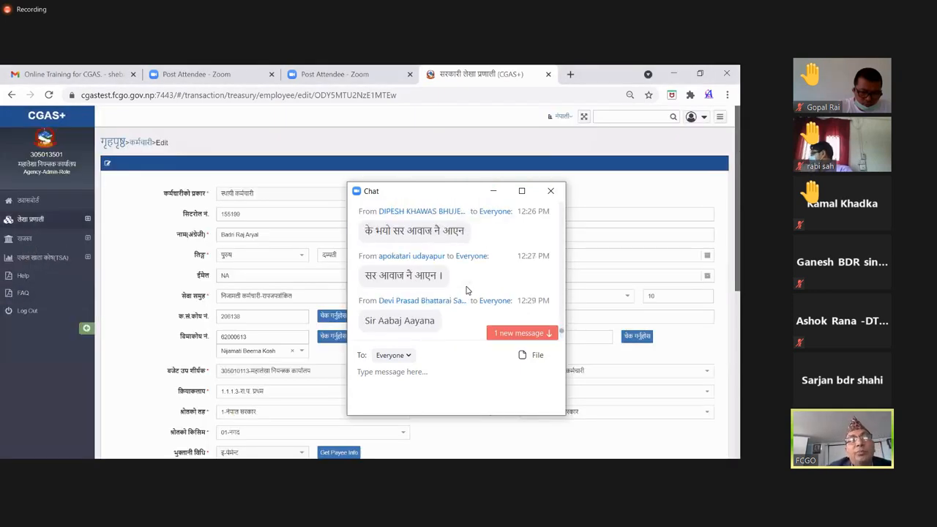
{"action": "scroll", "coordinate": [467, 291], "scroll_direction": "up", "scroll_amount": 10}
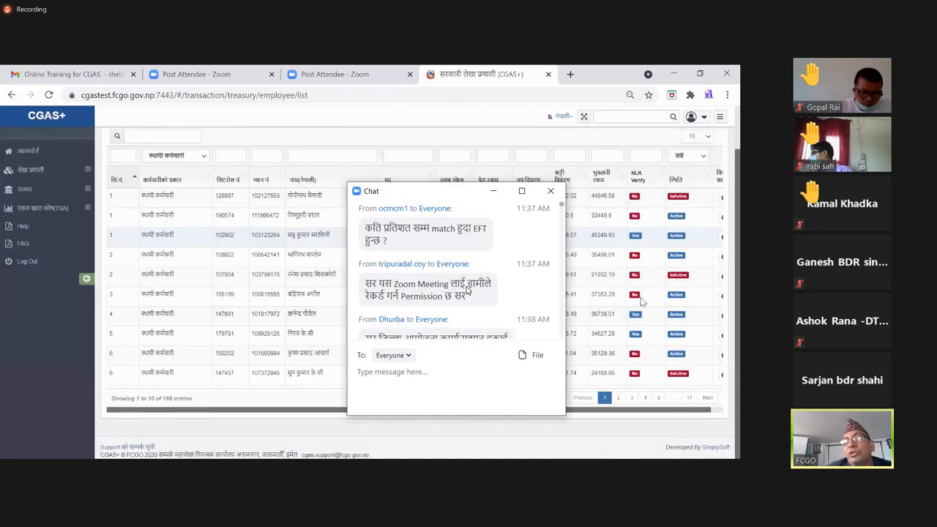
{"action": "scroll", "coordinate": [466, 291], "scroll_direction": "down", "scroll_amount": 3}
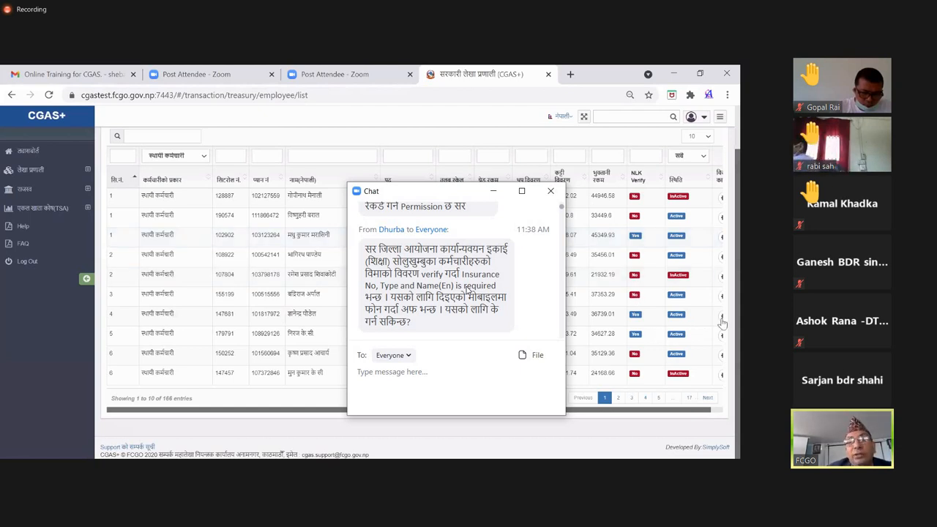
{"action": "scroll", "coordinate": [496, 331], "scroll_direction": "down", "scroll_amount": 3}
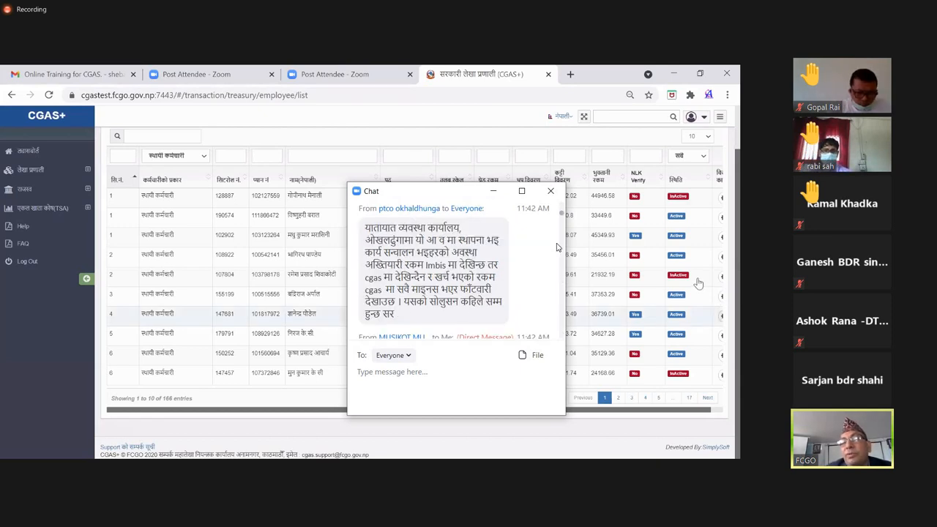
Go to the newest messages in the meeting chat, read them and close the chat, and check it once more for new questions
{"action": "scroll", "coordinate": [560, 333], "scroll_direction": "down", "scroll_amount": 3}
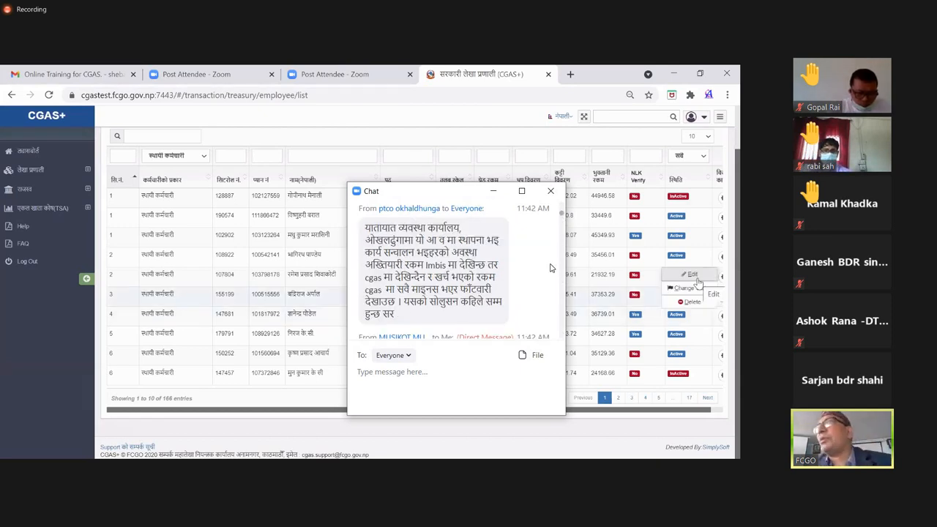
{"action": "scroll", "coordinate": [554, 267], "scroll_direction": "down", "scroll_amount": 10}
{"action": "left_click_drag", "start_coordinate": [562, 277], "coordinate": [551, 353]}
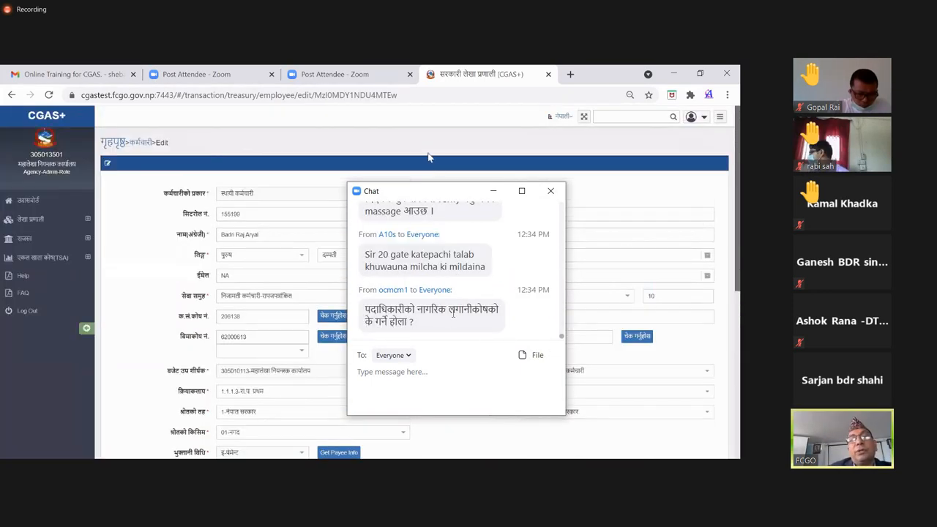
{"action": "left_click", "coordinate": [459, 367]}
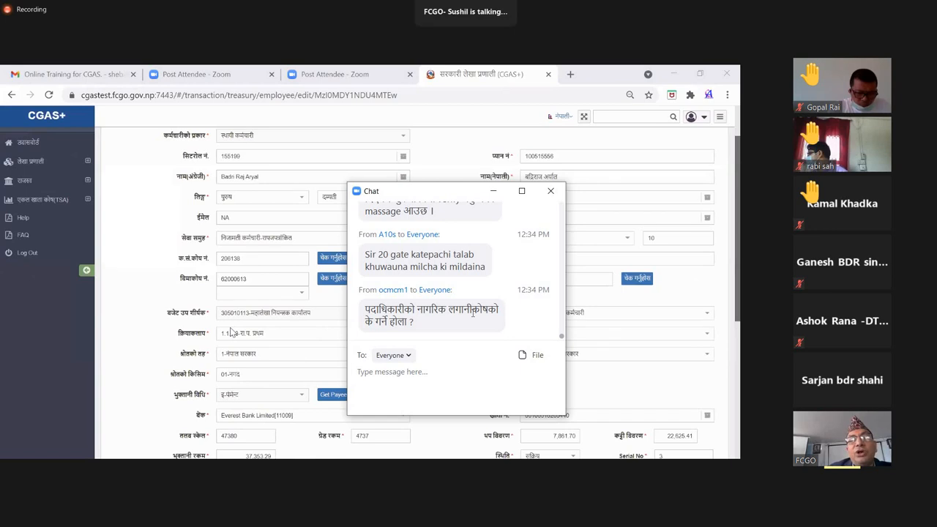
{"action": "left_click", "coordinate": [545, 195]}
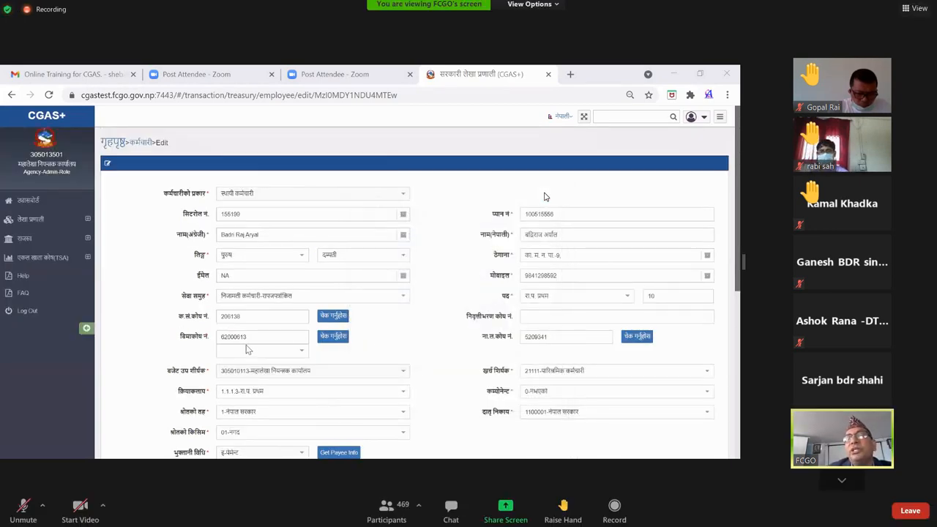
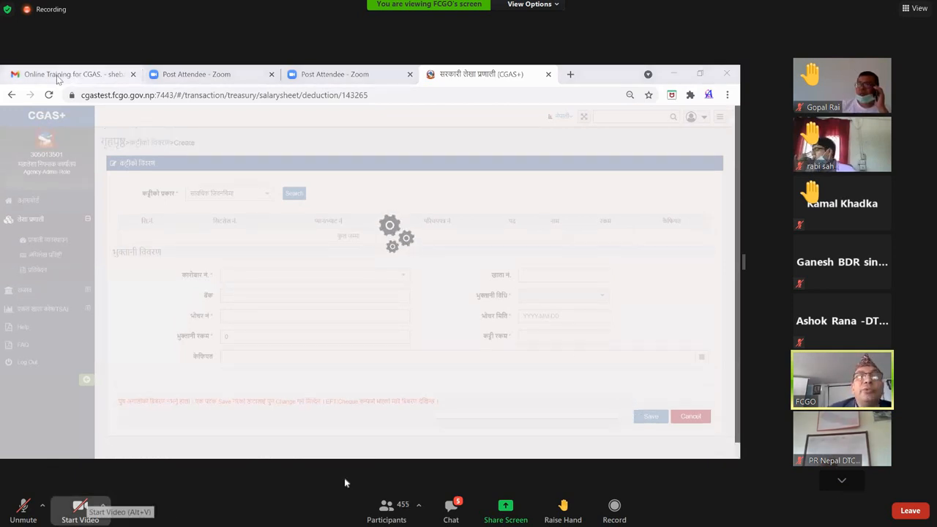
{"action": "left_click", "coordinate": [450, 510]}
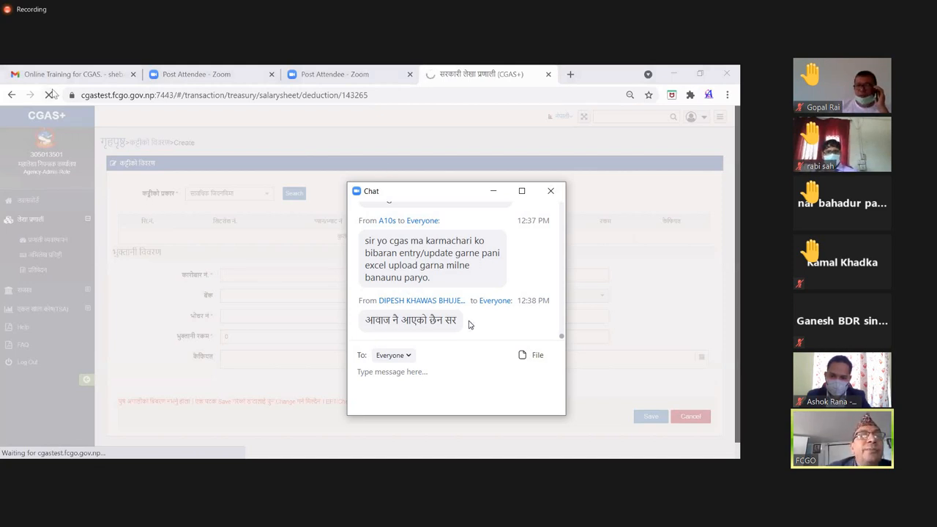
{"action": "left_click", "coordinate": [550, 190]}
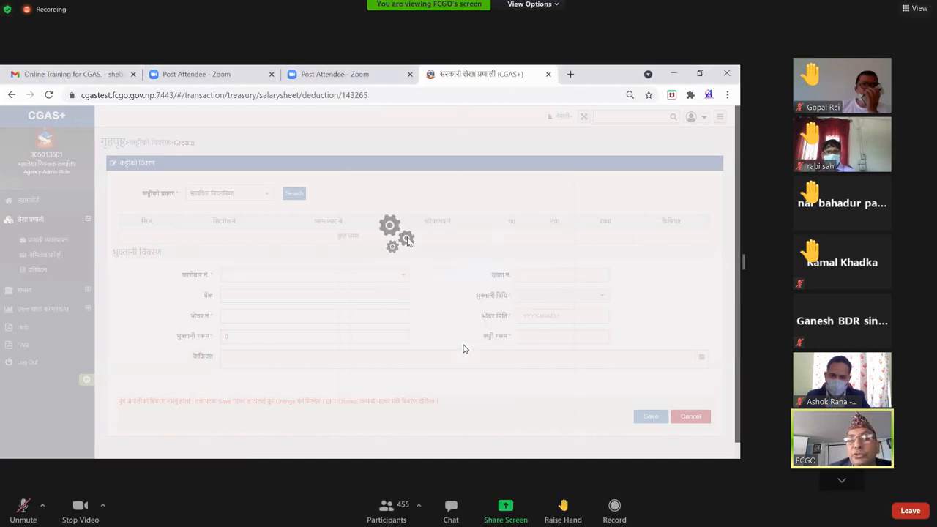
Reload the stalled salary deduction page by its address and open the deduction details entry of salary sheet 49
{"action": "left_click", "coordinate": [382, 91]}
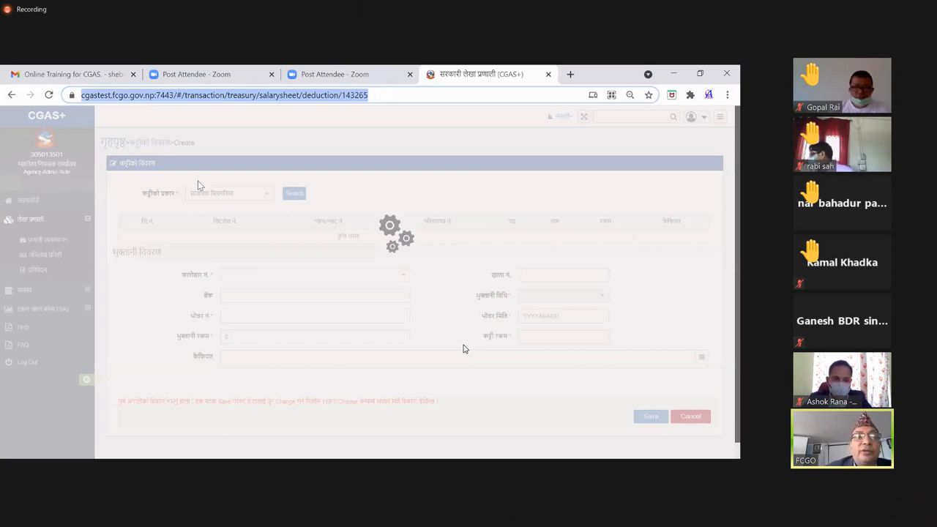
{"action": "key", "text": "Return"}
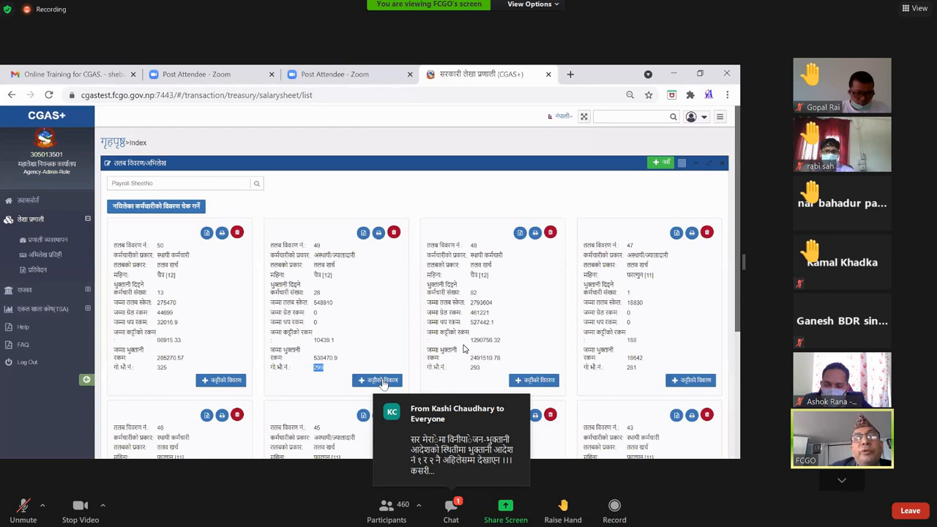
{"action": "double_click", "coordinate": [323, 340]}
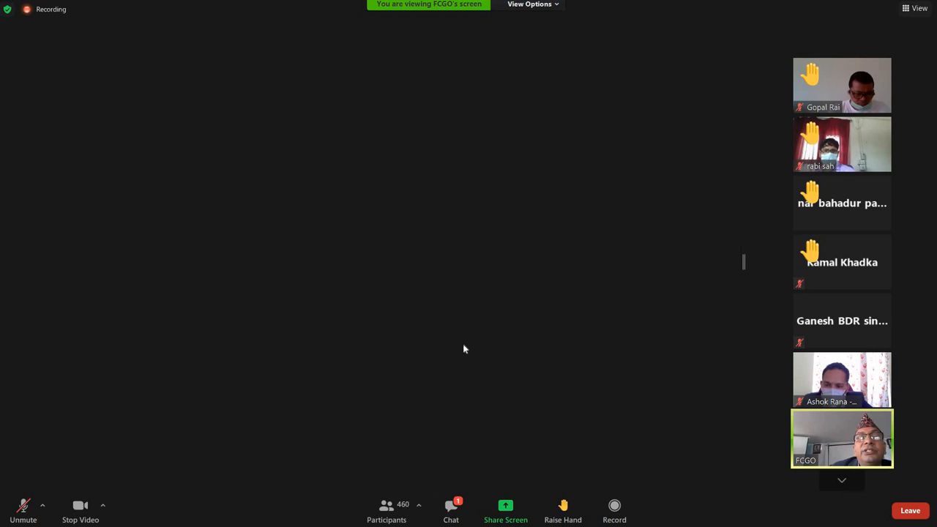
Check the transaction number choices with the deduction type set to ना.ल.कोष and with it set to सामाजिक सुरक्षा कर
{"action": "left_click", "coordinate": [229, 194]}
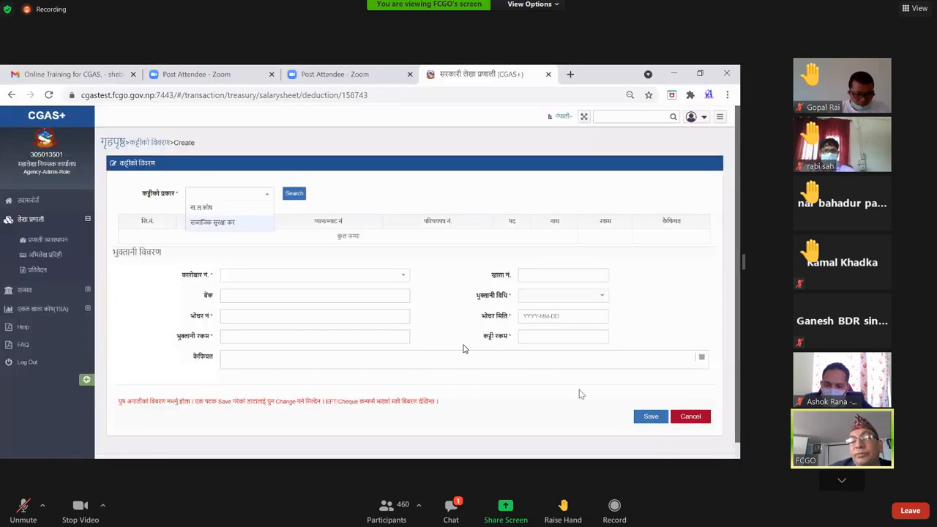
{"action": "left_click", "coordinate": [202, 208]}
{"action": "left_click", "coordinate": [315, 276]}
{"action": "left_click", "coordinate": [229, 193]}
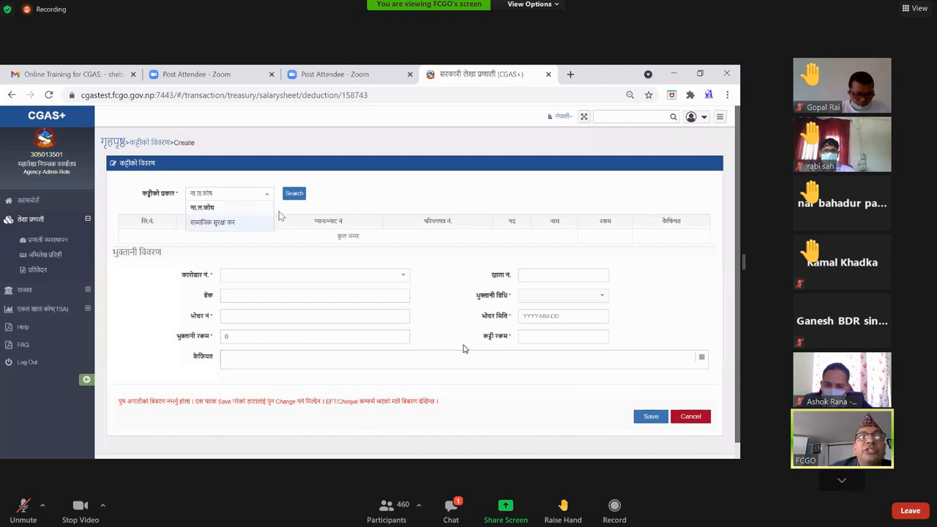
{"action": "left_click", "coordinate": [212, 223]}
{"action": "left_click", "coordinate": [291, 276]}
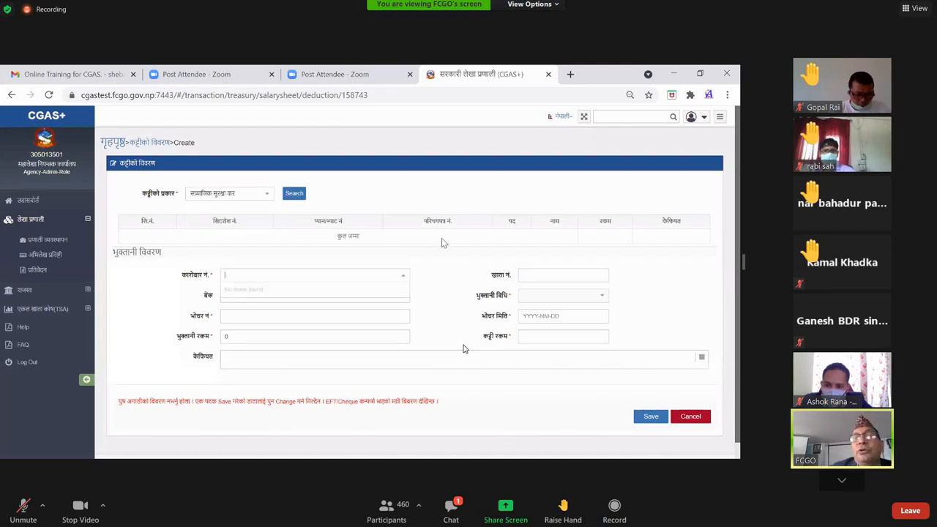
{"action": "scroll", "coordinate": [525, 320], "scroll_direction": "down", "scroll_amount": 1}
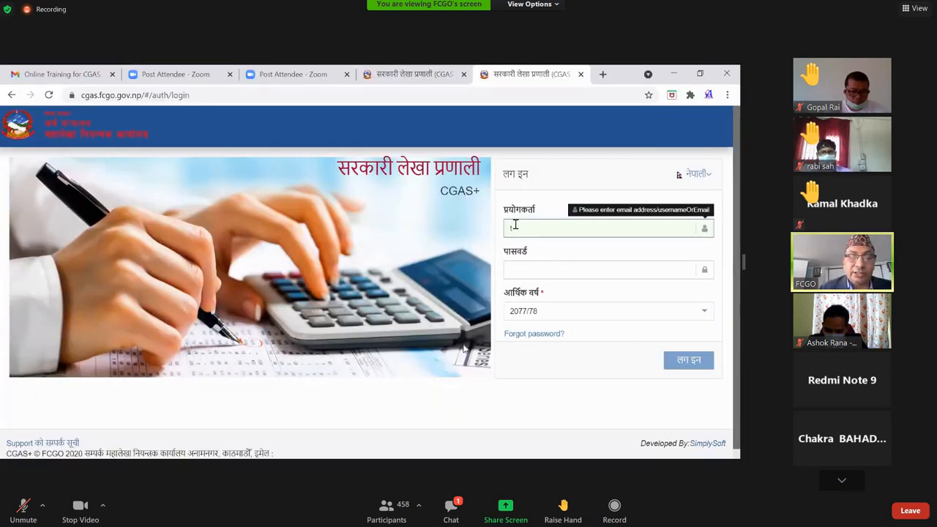
Enter the account's username and password on the CGAS+ login form
{"action": "type", "text": "esh"}
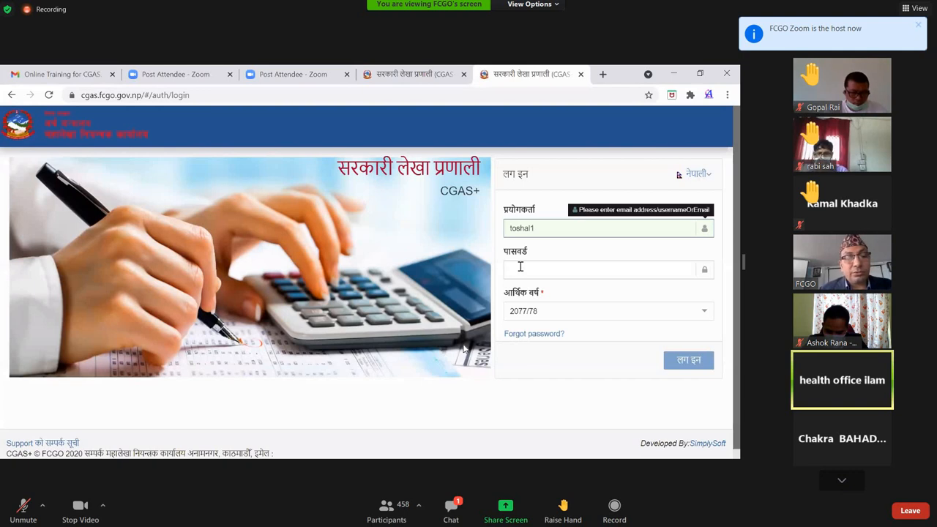
{"action": "left_click", "coordinate": [521, 266]}
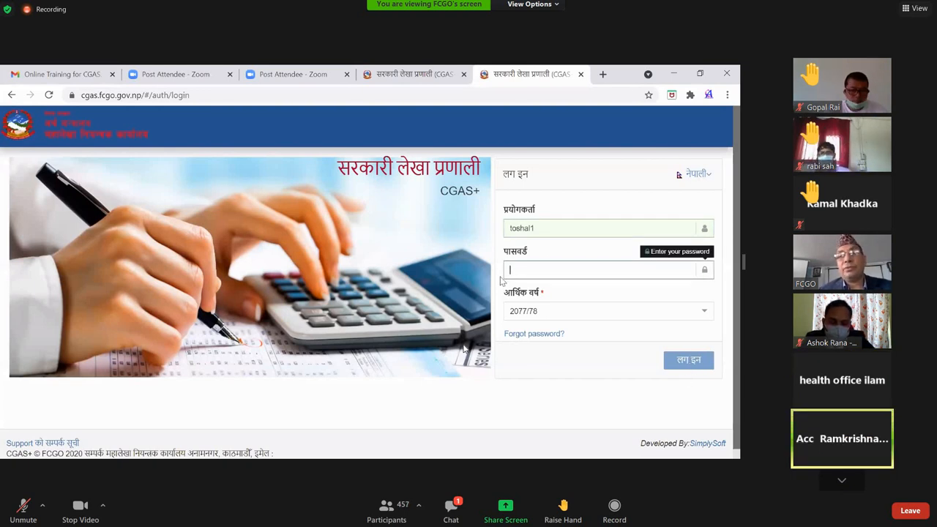
{"action": "type", "text": "••••"}
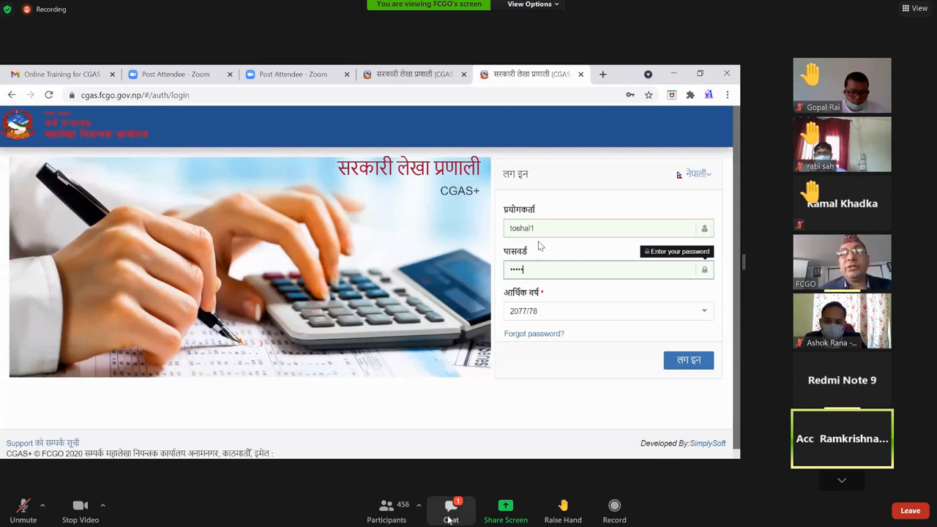
Open the meeting chat, read the latest messages, and close it
{"action": "left_click", "coordinate": [451, 507]}
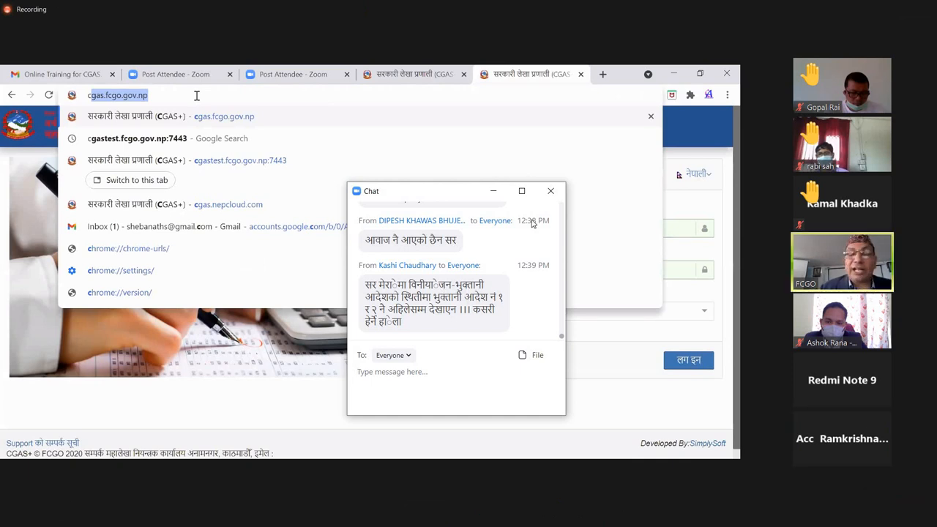
{"action": "left_click", "coordinate": [552, 191]}
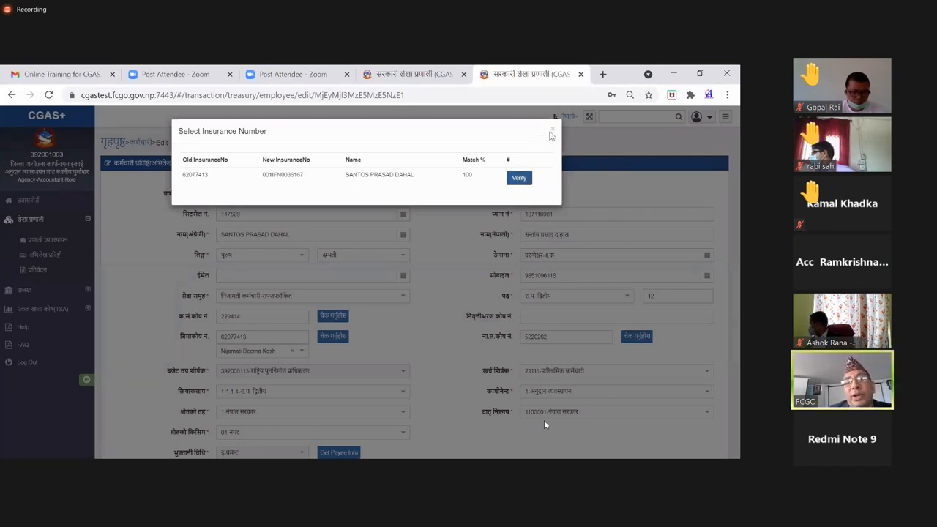
Close the insurance number selection without verifying and review the employee's payment, salary and allowance details on the edit form
{"action": "left_click", "coordinate": [504, 363]}
{"action": "scroll", "coordinate": [505, 364], "scroll_direction": "down", "scroll_amount": 5}
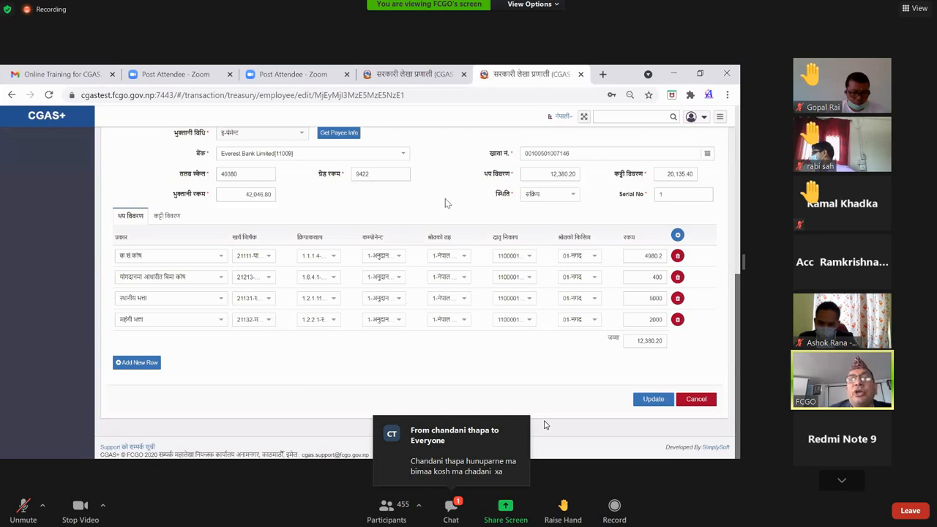
{"action": "scroll", "coordinate": [448, 206], "scroll_direction": "up", "scroll_amount": 1}
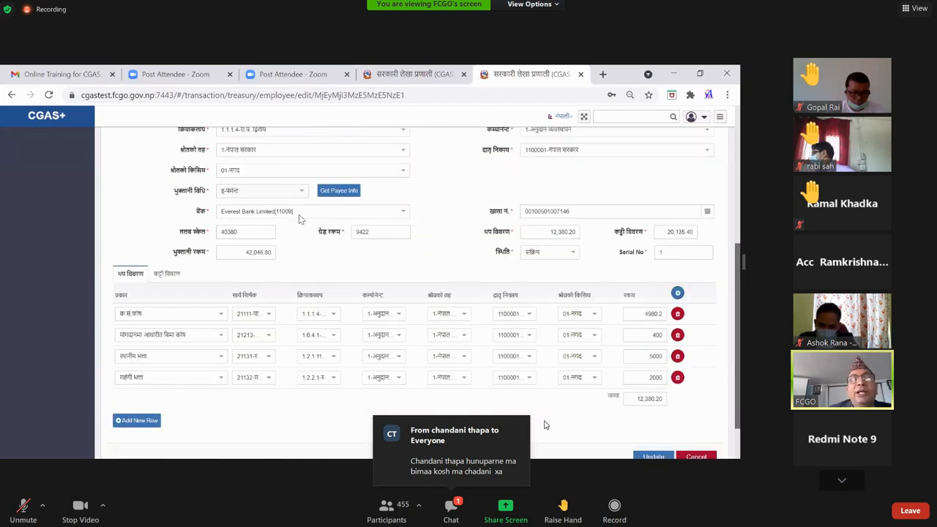
{"action": "scroll", "coordinate": [300, 208], "scroll_direction": "up", "scroll_amount": 1}
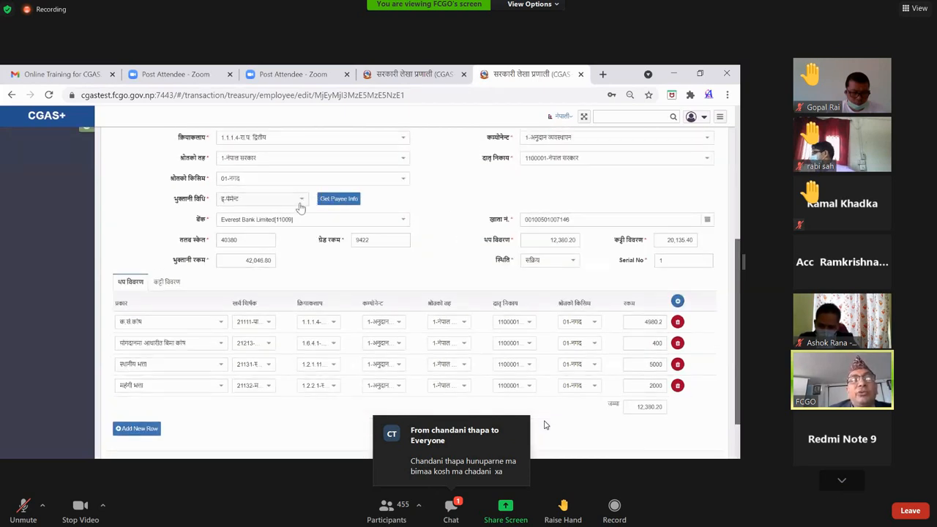
{"action": "scroll", "coordinate": [300, 208], "scroll_direction": "up", "scroll_amount": 2}
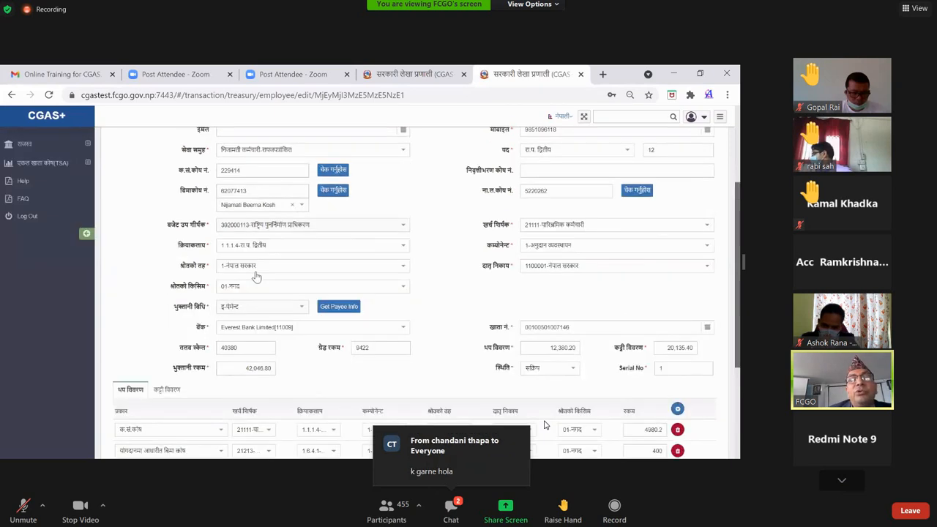
Set the employee's insurance fund type to Army Insurance Fund and reload the edit page
{"action": "left_click", "coordinate": [241, 191]}
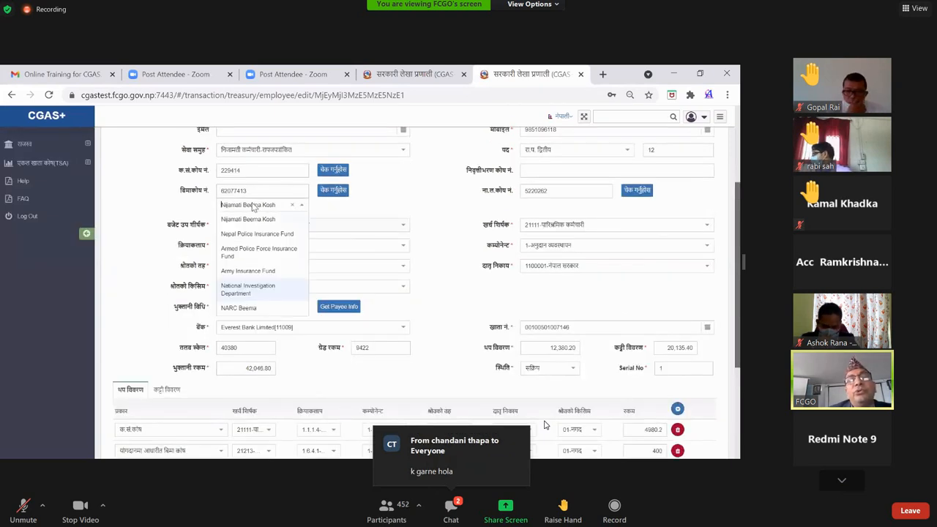
{"action": "left_click", "coordinate": [248, 271]}
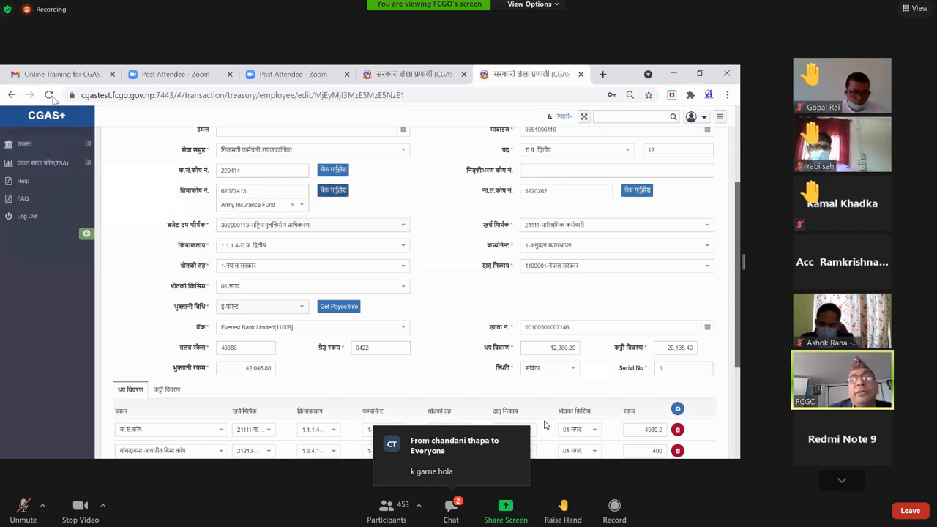
{"action": "left_click", "coordinate": [49, 95]}
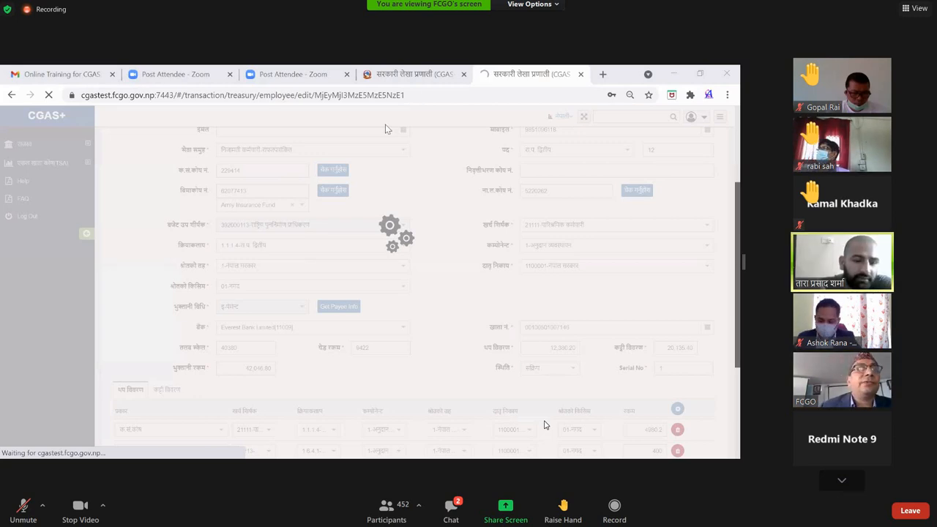
{"action": "left_click", "coordinate": [307, 95]}
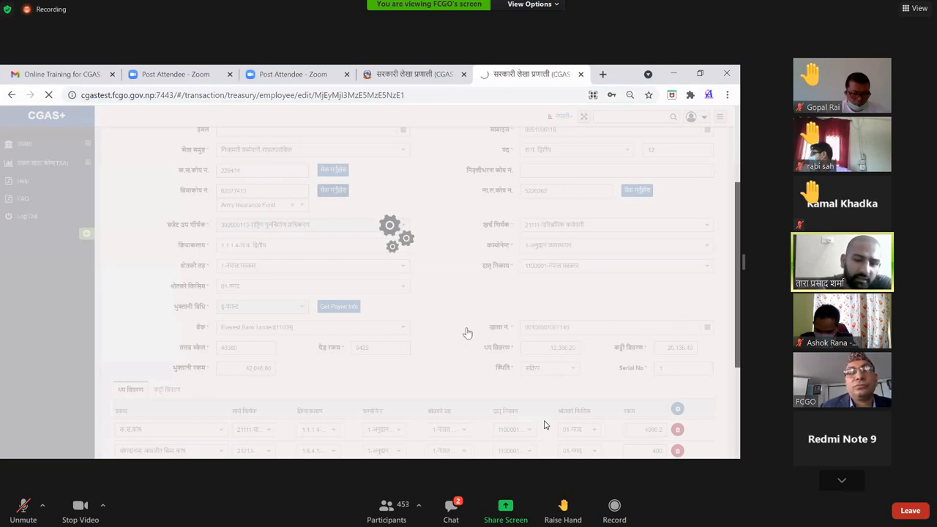
Switch to the first CGAS+ tab, close the salary deduction report dialog, and go to the record entry section
{"action": "key", "text": "ctrl+shift+Tab"}
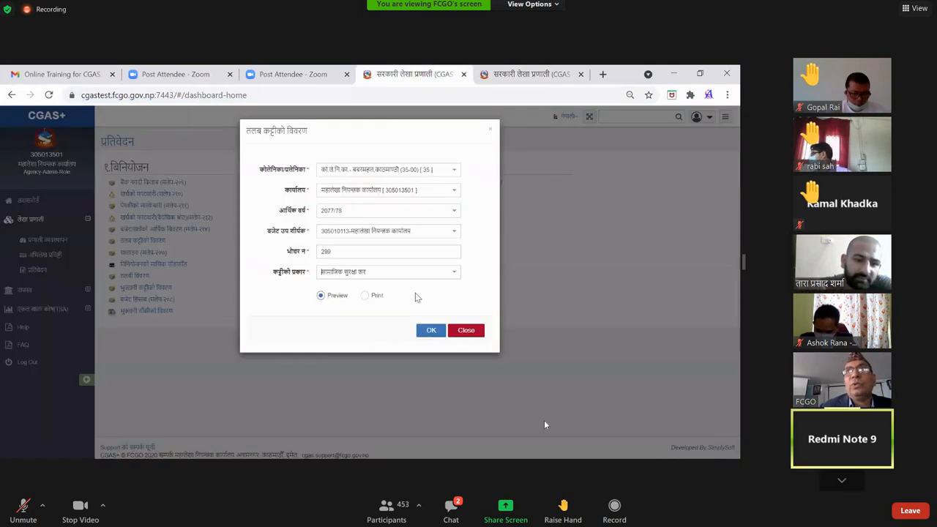
{"action": "key", "text": "Escape"}
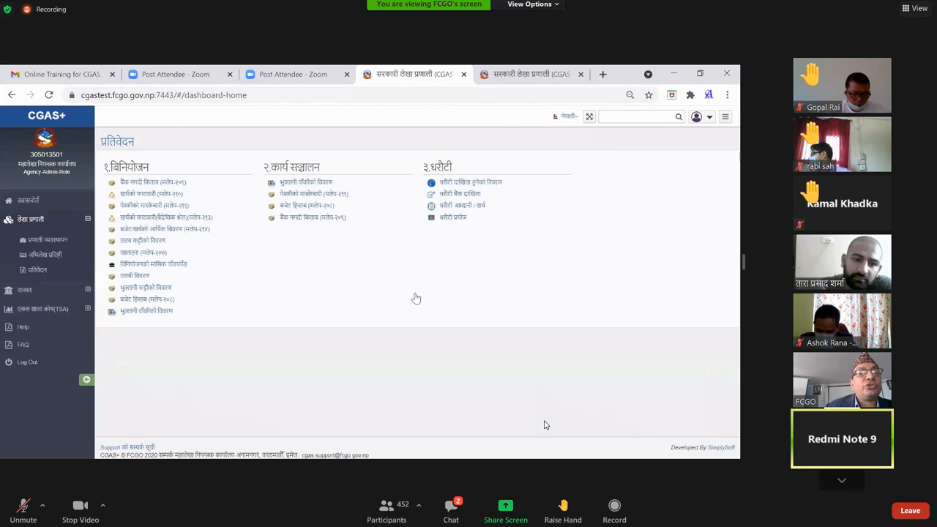
{"action": "left_click", "coordinate": [54, 256]}
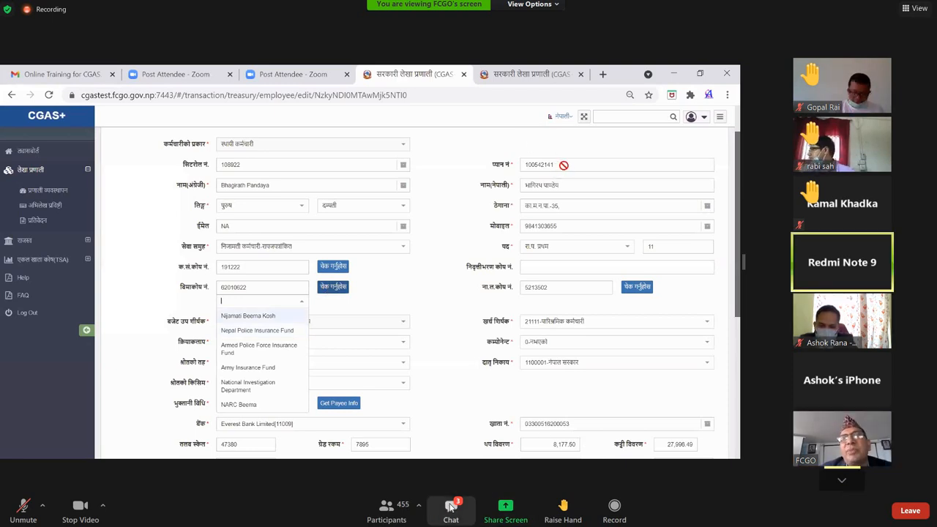
Open the meeting chat, read the participants' newest questions about insurance and payment orders, and close it
{"action": "left_click", "coordinate": [450, 506]}
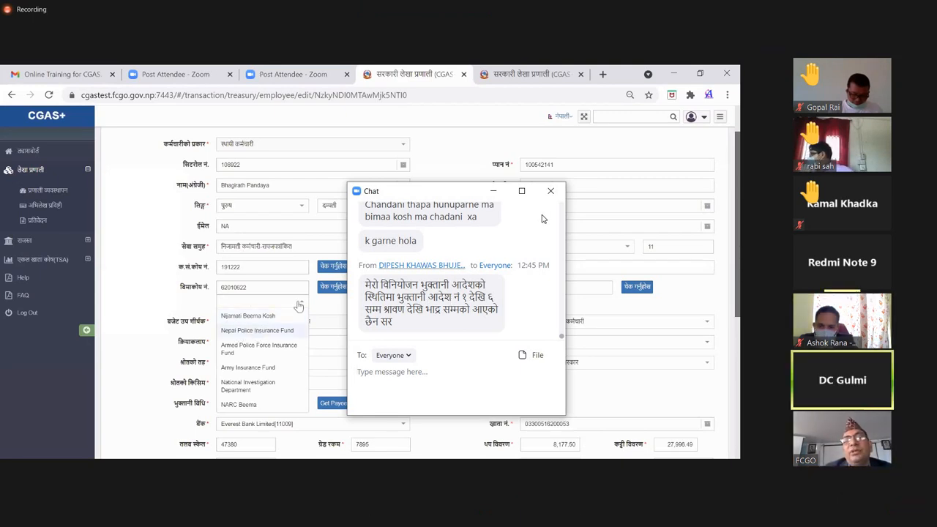
{"action": "left_click", "coordinate": [550, 191]}
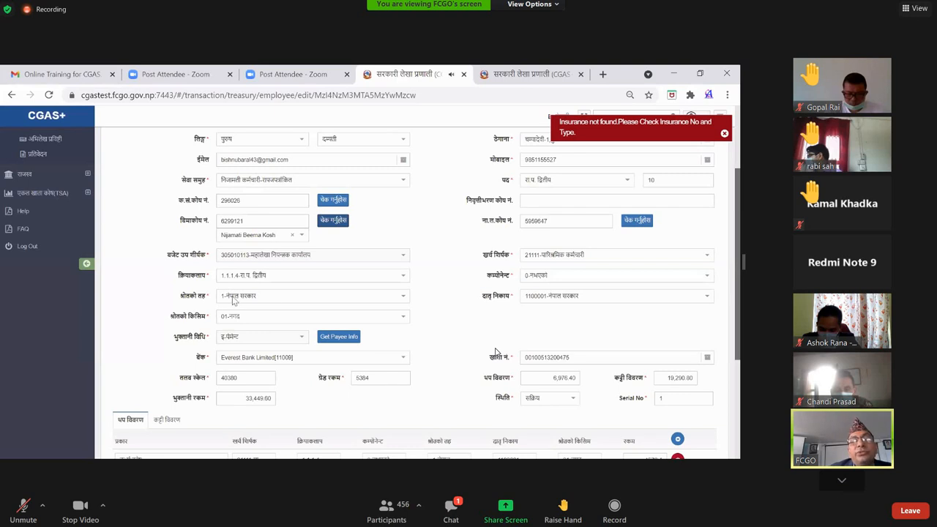
Check the employee's citizen investment fund number and close the CIT number selection without verifying it
{"action": "scroll", "coordinate": [335, 279], "scroll_direction": "up", "scroll_amount": 1}
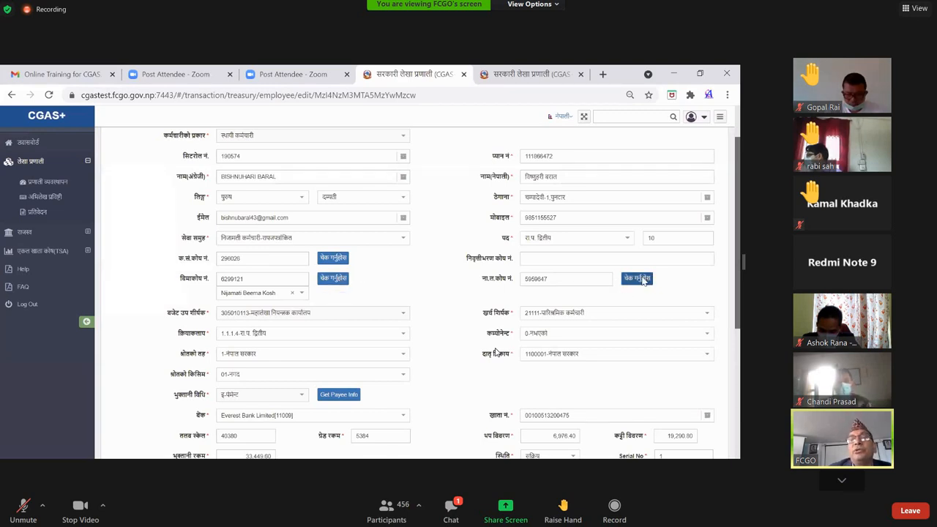
{"action": "left_click", "coordinate": [638, 278]}
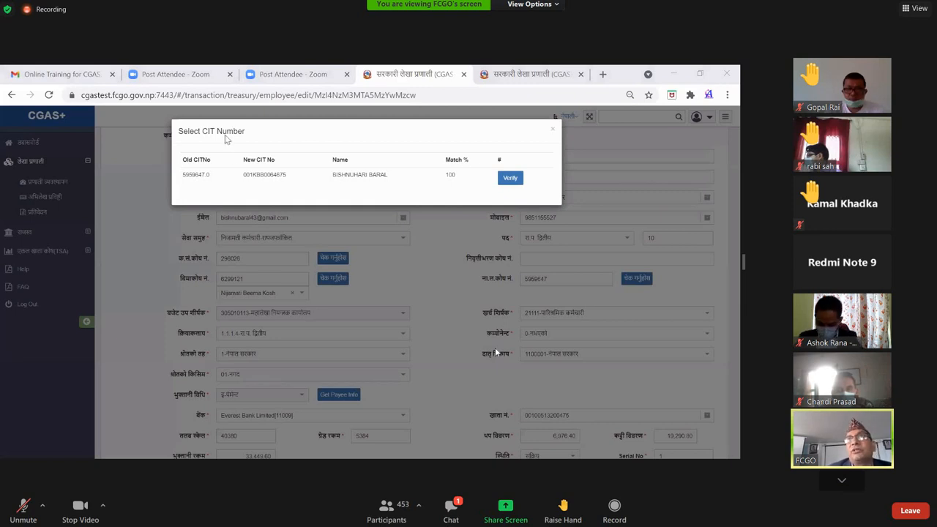
{"action": "key", "text": "Escape"}
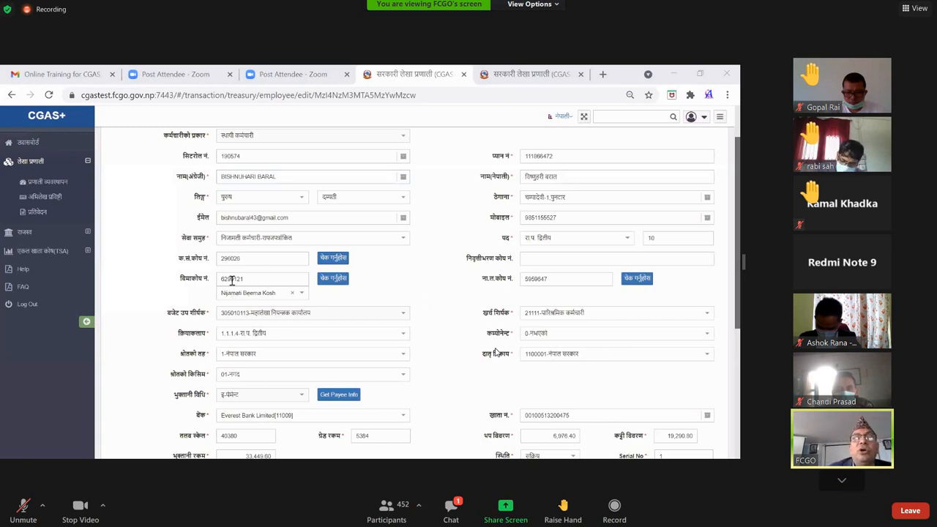
Review the employee's name and insurance number on the edit form and check the number against Nijamati Beema Kosh
{"action": "scroll", "coordinate": [247, 278], "scroll_direction": "down", "scroll_amount": 1}
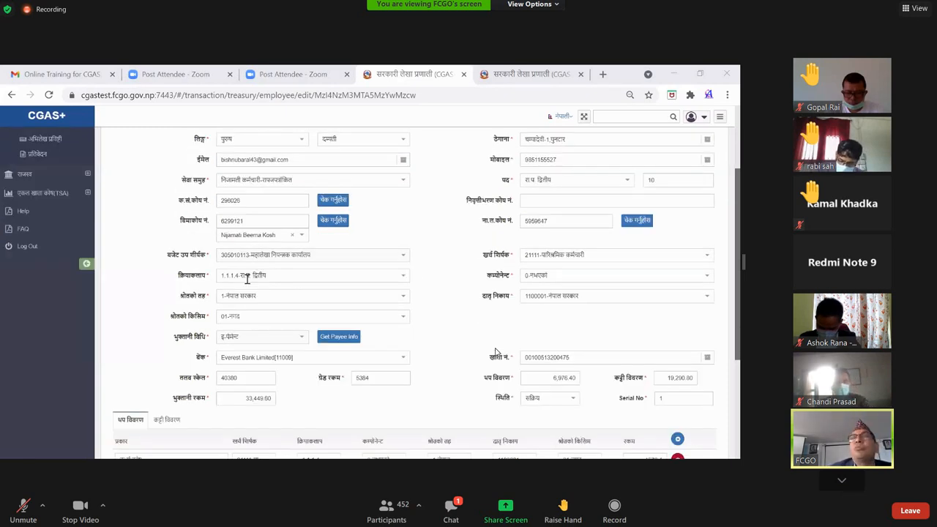
{"action": "scroll", "coordinate": [248, 278], "scroll_direction": "up", "scroll_amount": 1}
{"action": "left_click", "coordinate": [247, 280]}
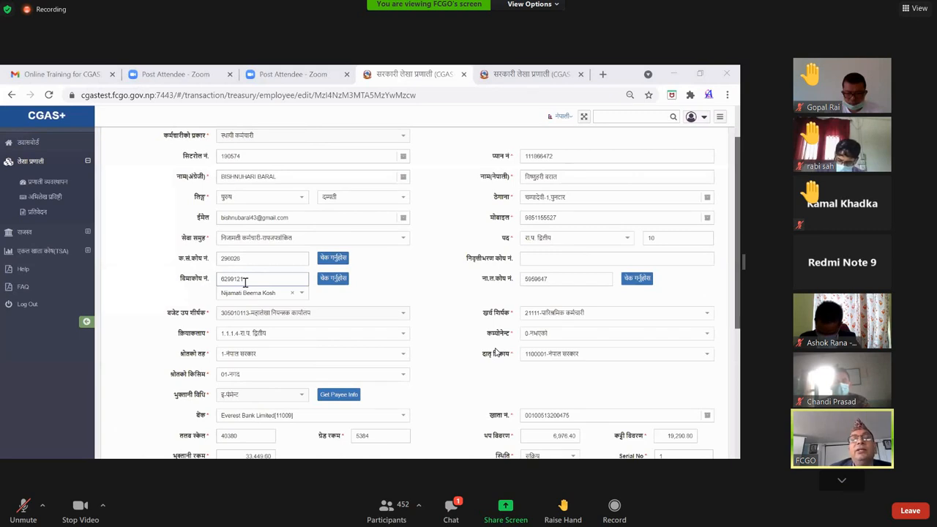
{"action": "left_click", "coordinate": [258, 176]}
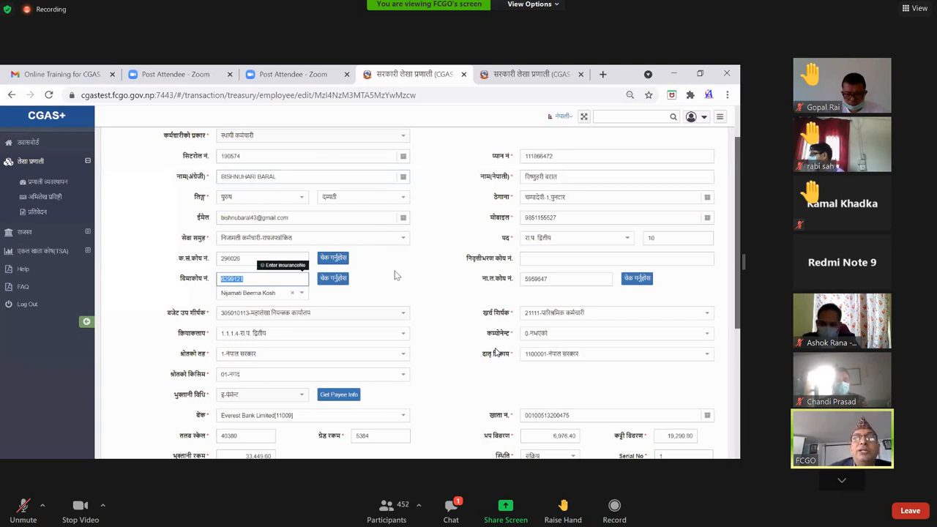
{"action": "scroll", "coordinate": [402, 302], "scroll_direction": "up", "scroll_amount": 1}
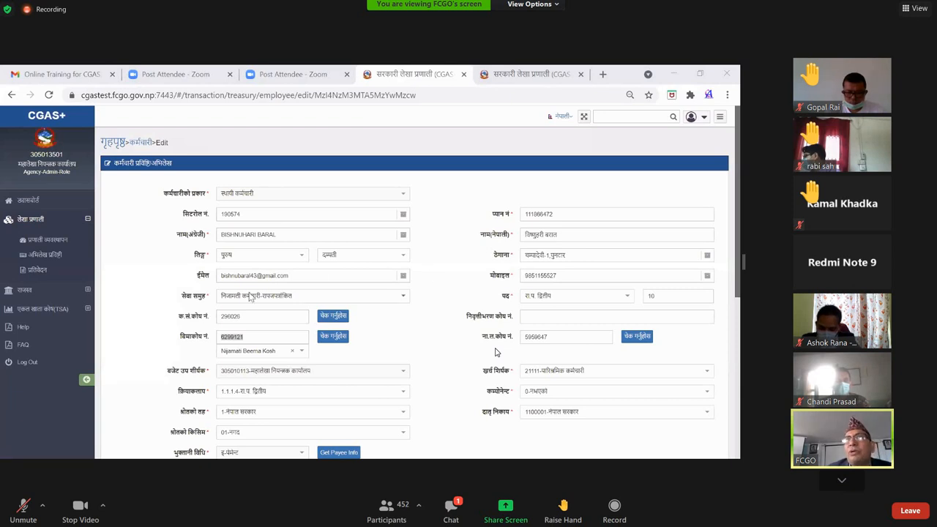
{"action": "scroll", "coordinate": [249, 296], "scroll_direction": "down", "scroll_amount": 1}
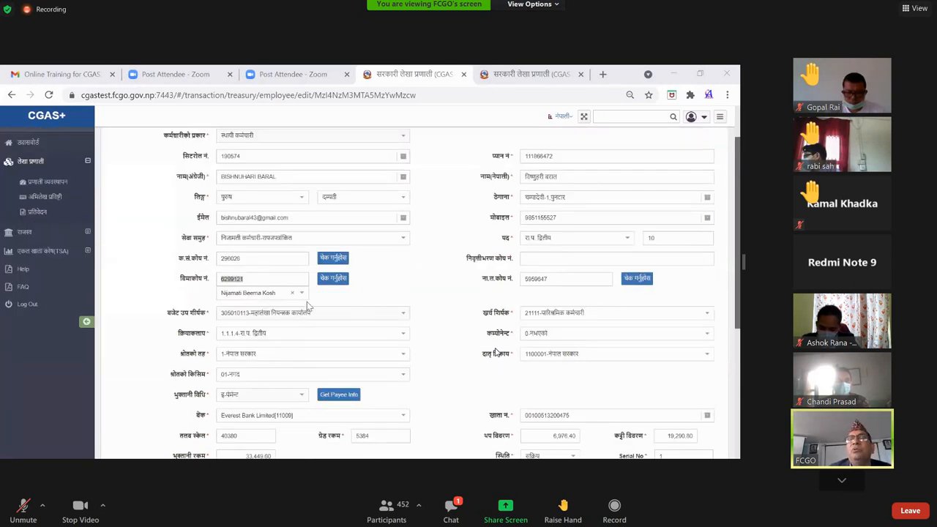
{"action": "left_click", "coordinate": [404, 280]}
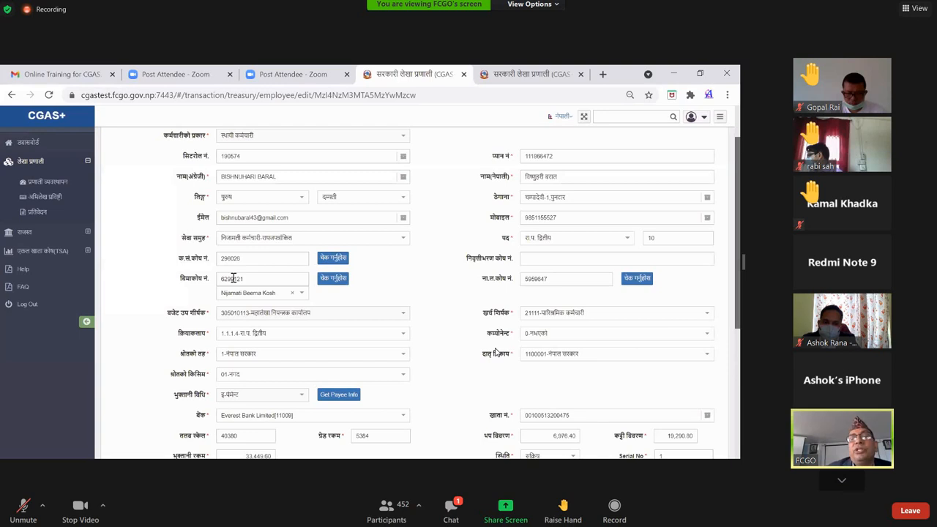
{"action": "left_click", "coordinate": [339, 280]}
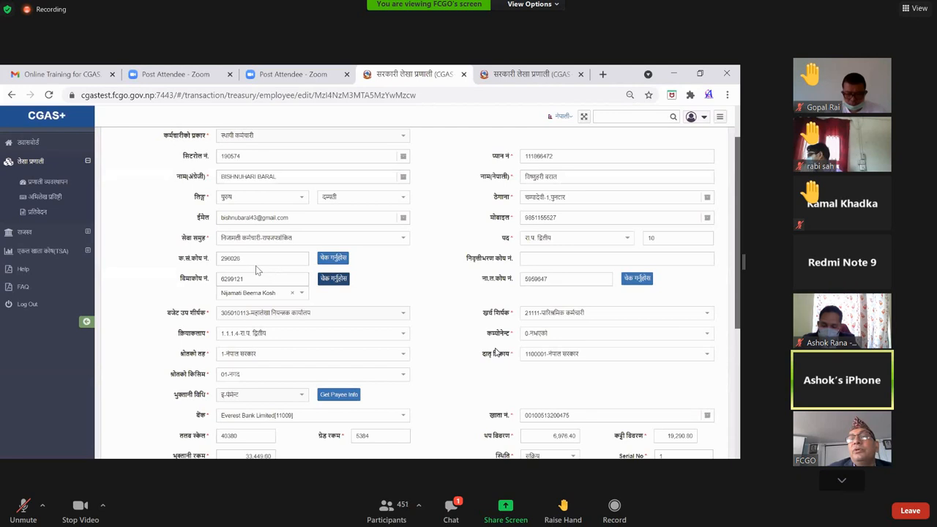
Check the employee's citizen investment fund number again, close the CIT number selection, and view the rest of the form
{"action": "left_click", "coordinate": [639, 280]}
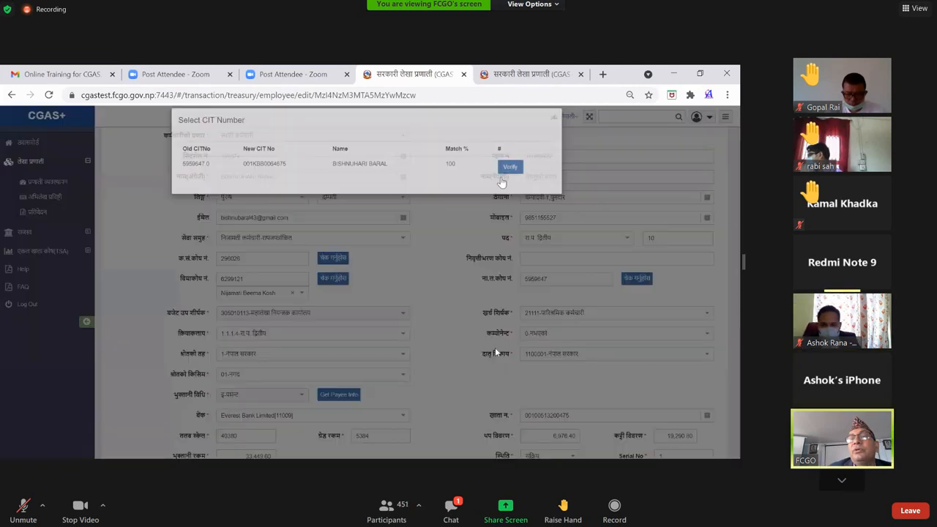
{"action": "left_click", "coordinate": [489, 226]}
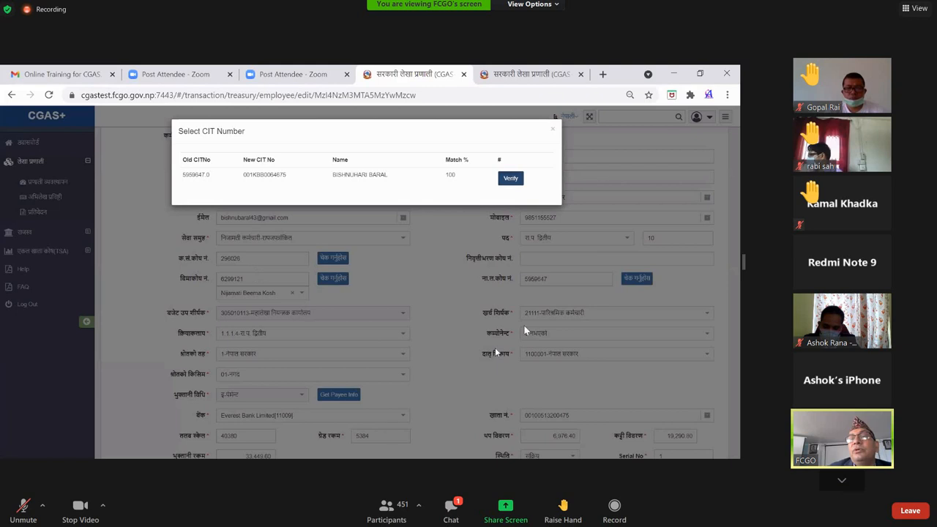
{"action": "left_click", "coordinate": [494, 352]}
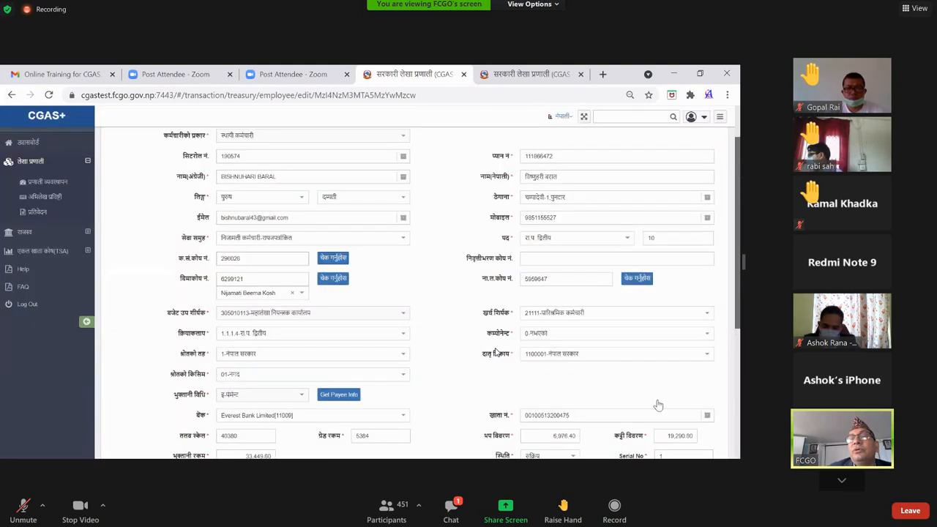
{"action": "scroll", "coordinate": [495, 352], "scroll_direction": "down", "scroll_amount": 3}
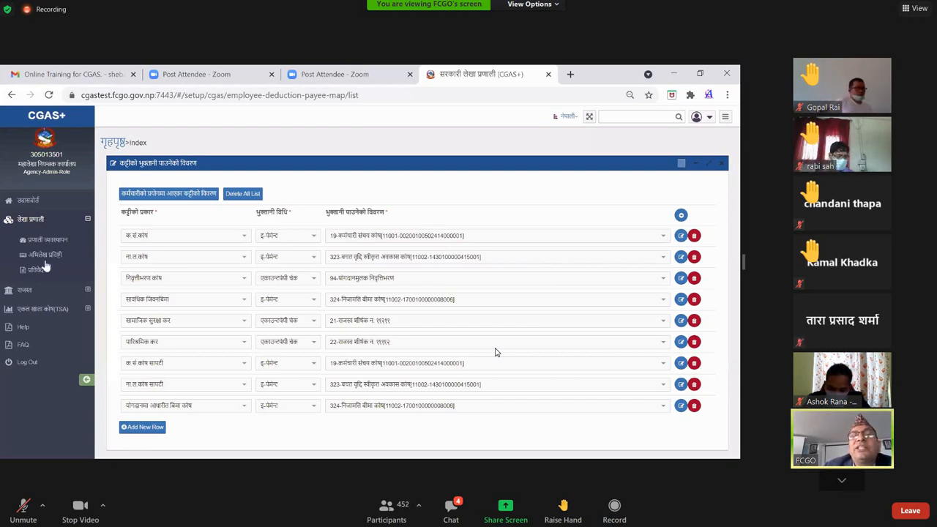
Leave the deduction payee list and go to the accounting system (लेखा प्रणाली) section
{"action": "left_click", "coordinate": [58, 221]}
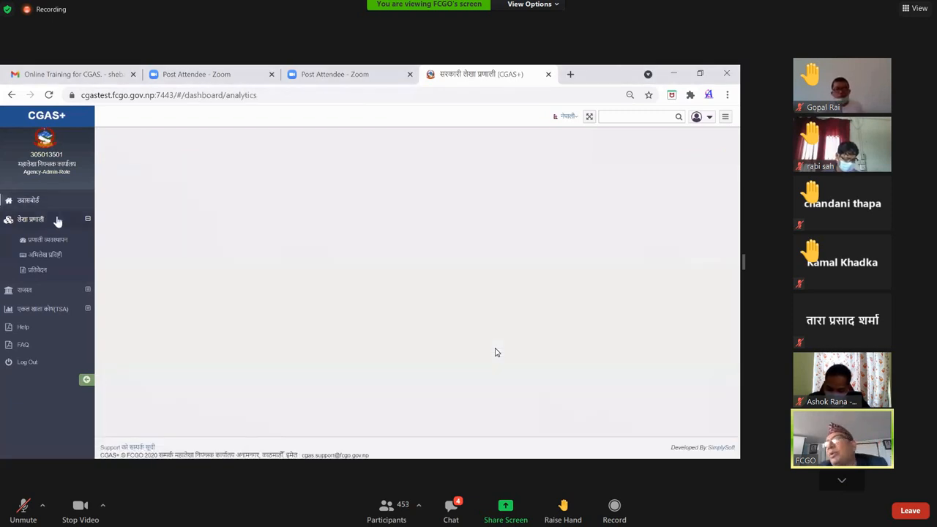